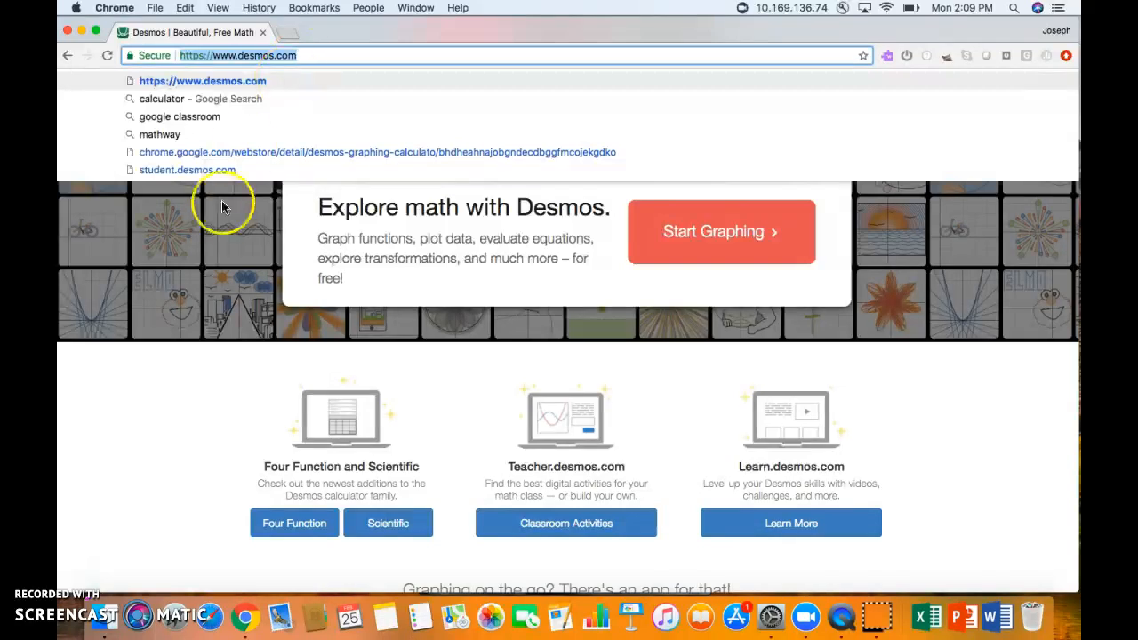
- Dismiss the address suggestions and start a new graph from the Desmos home page
left_click(171, 377)
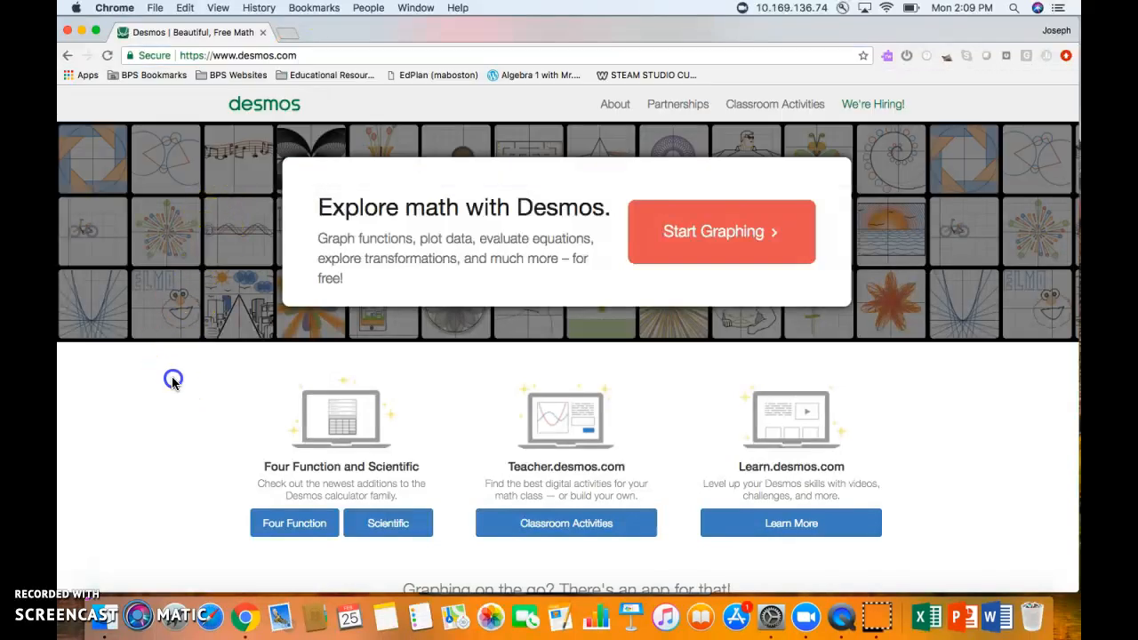
left_click(721, 235)
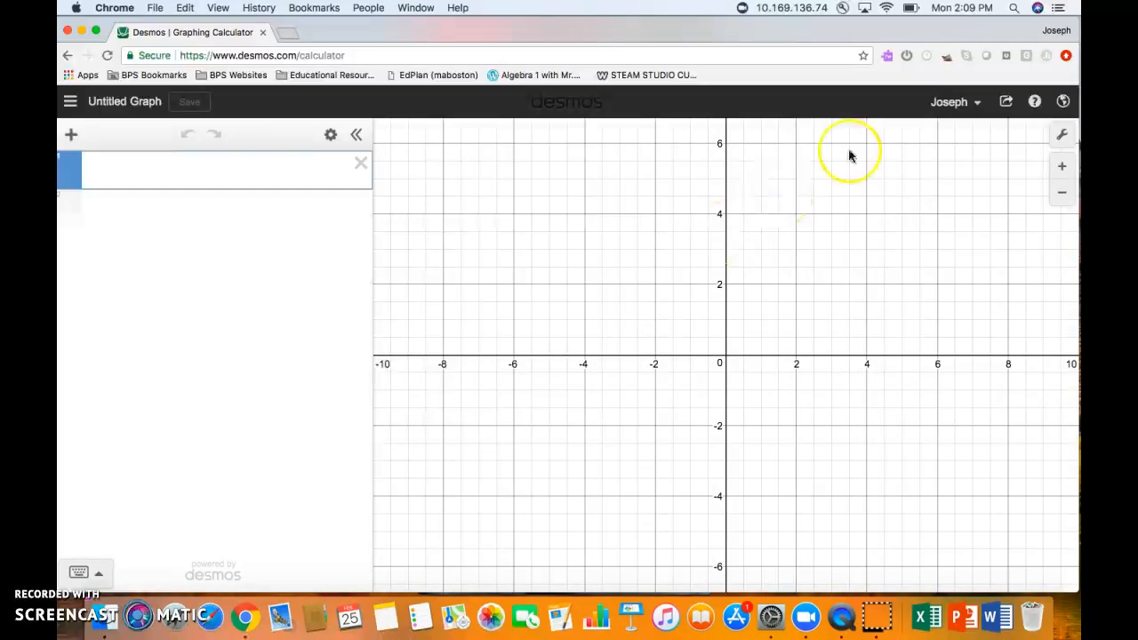
- Check the signed-in account, then title the graph with the student's name plus 'Name Graph' and save
left_click(976, 104)
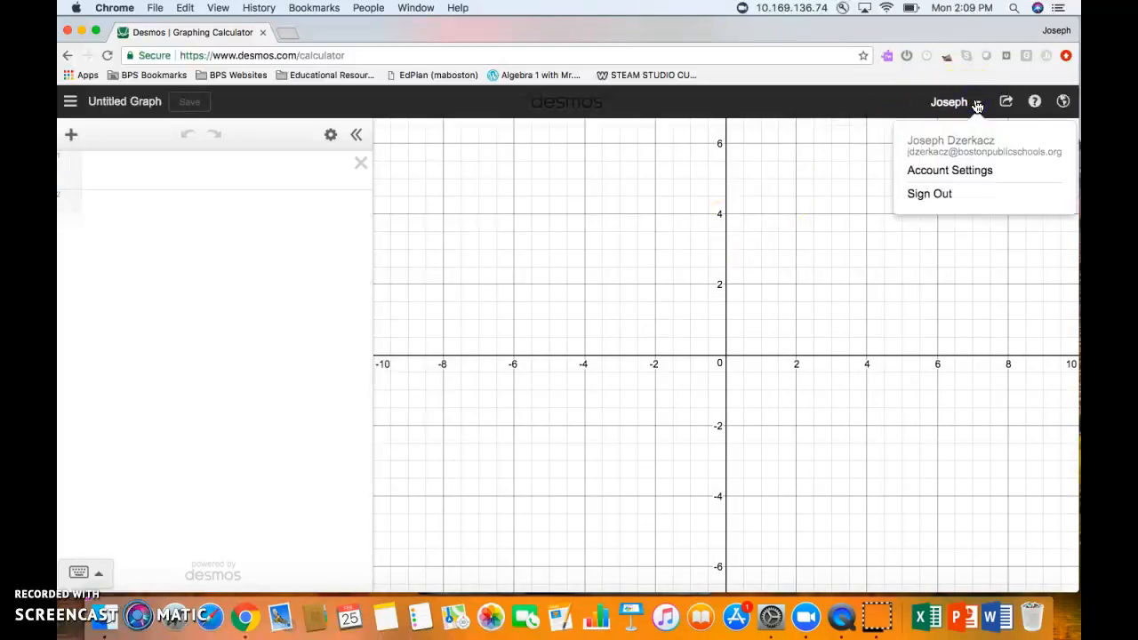
left_click(977, 103)
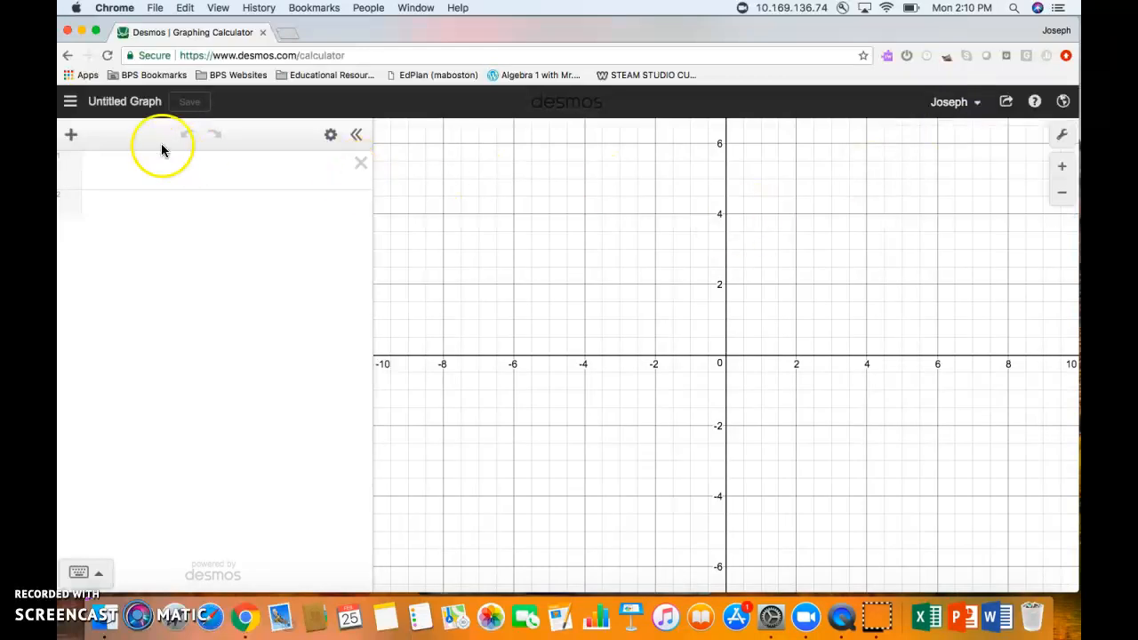
left_click(125, 108)
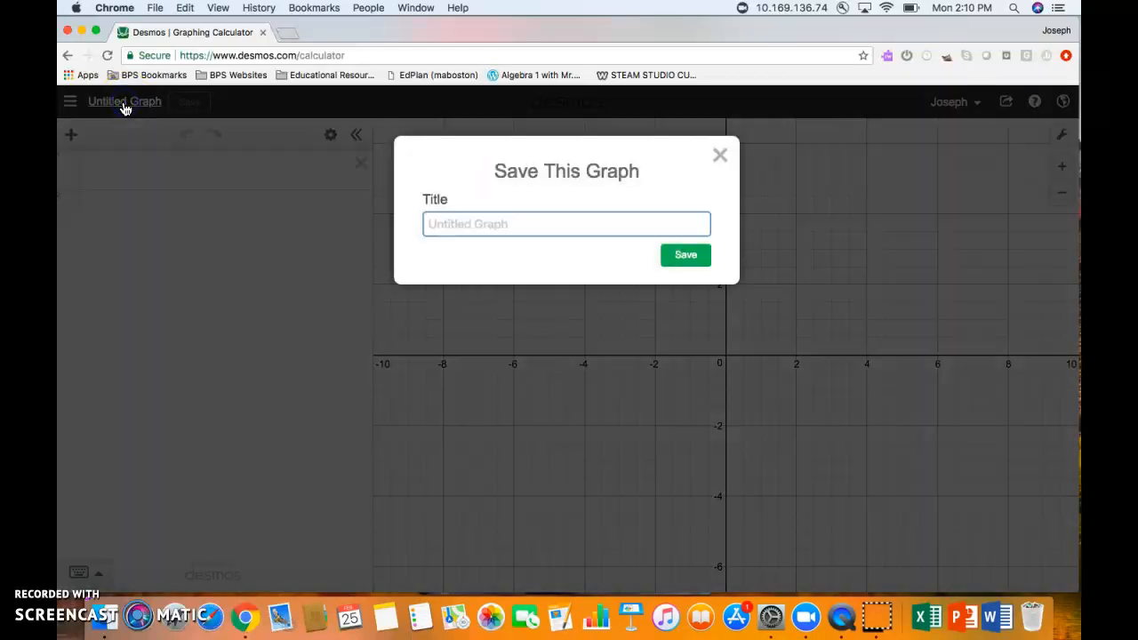
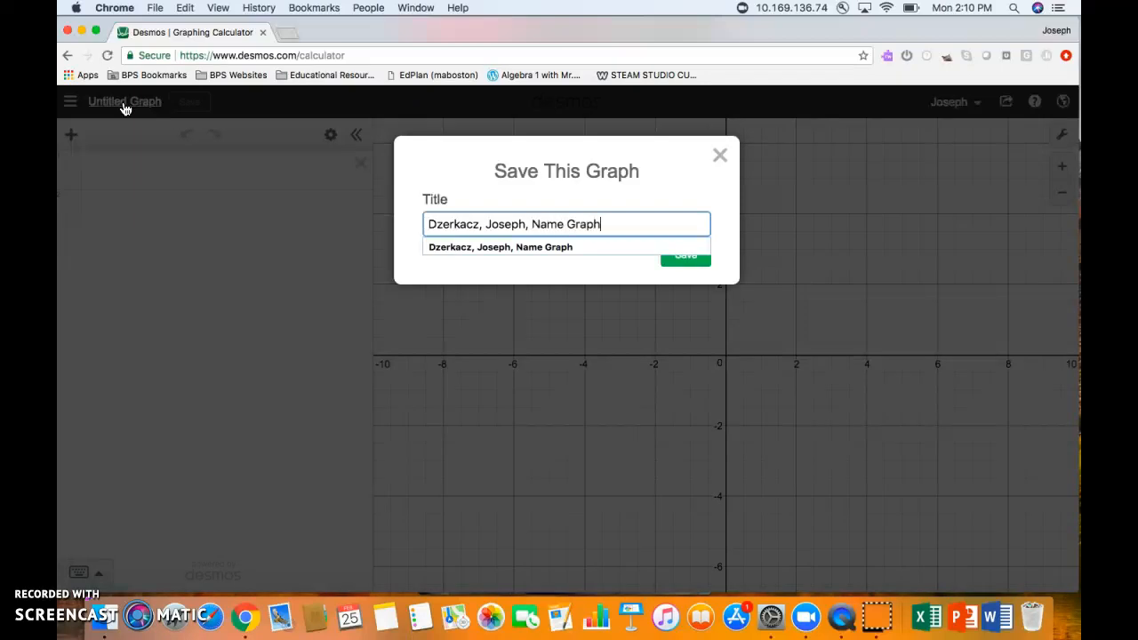
key("Return")
left_click(83, 437)
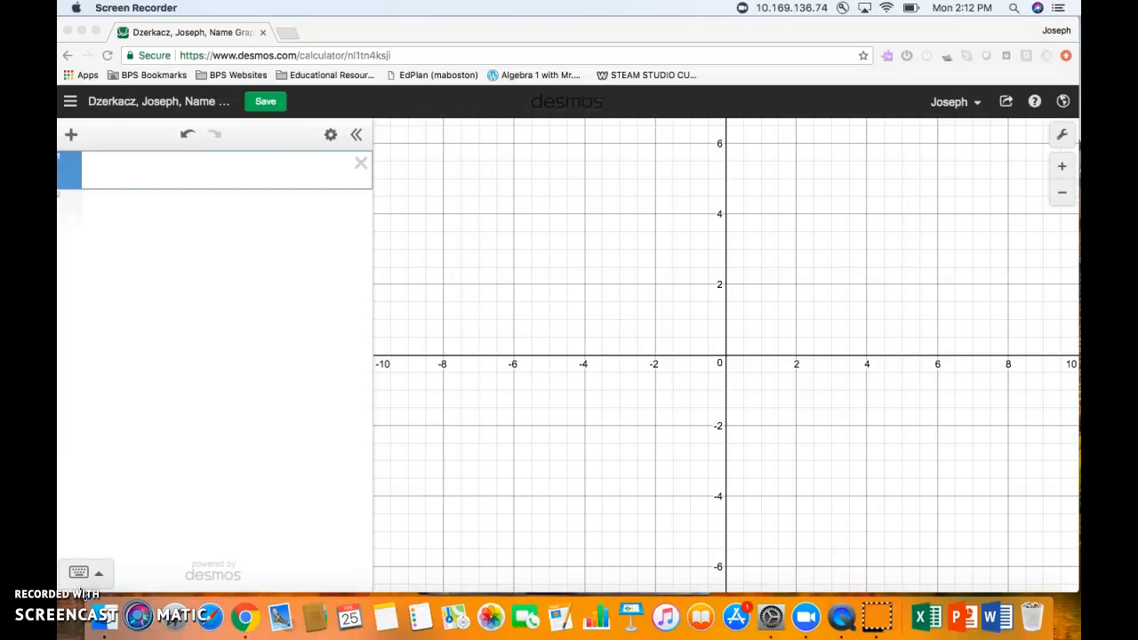
- Enter y = 6 {−8 < x < −4} in the first expression row
left_click(161, 175)
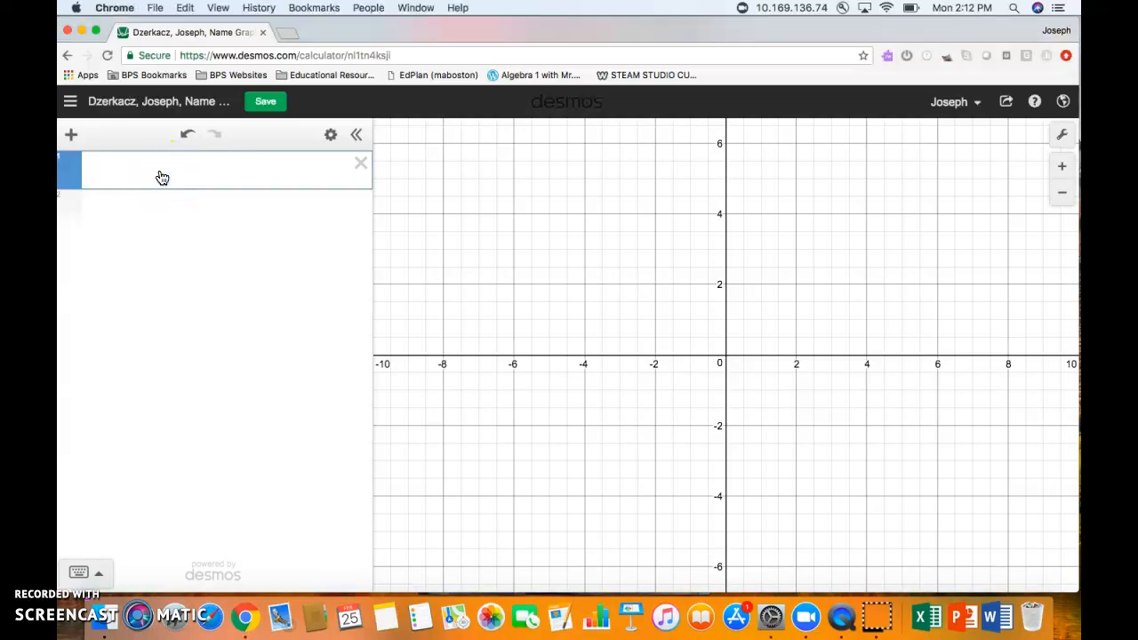
type("y = 6")
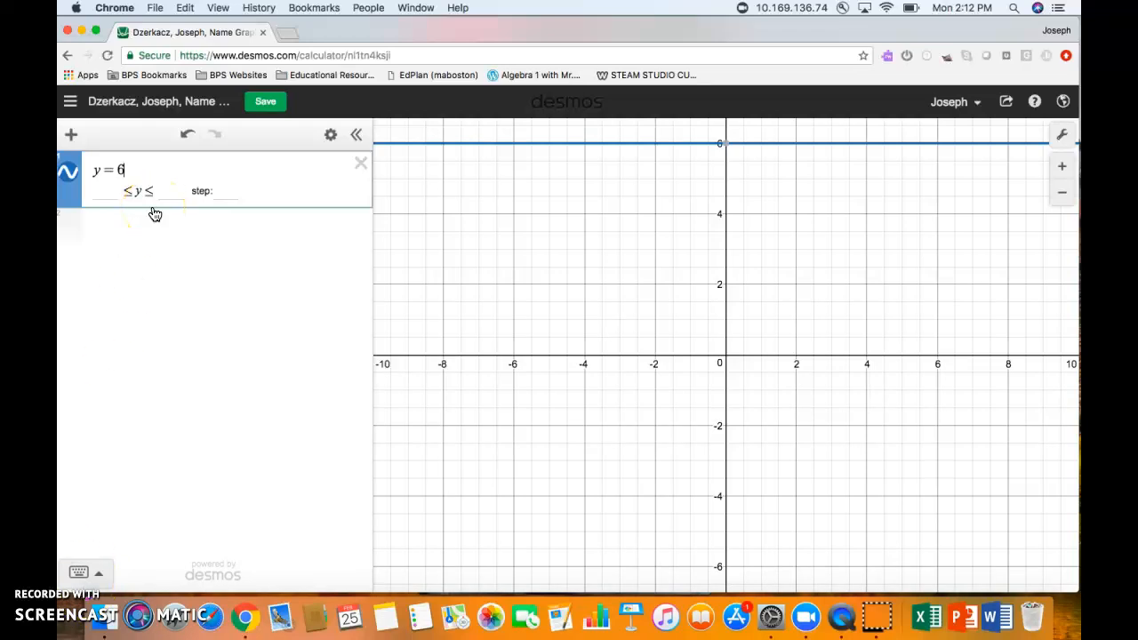
type("{")
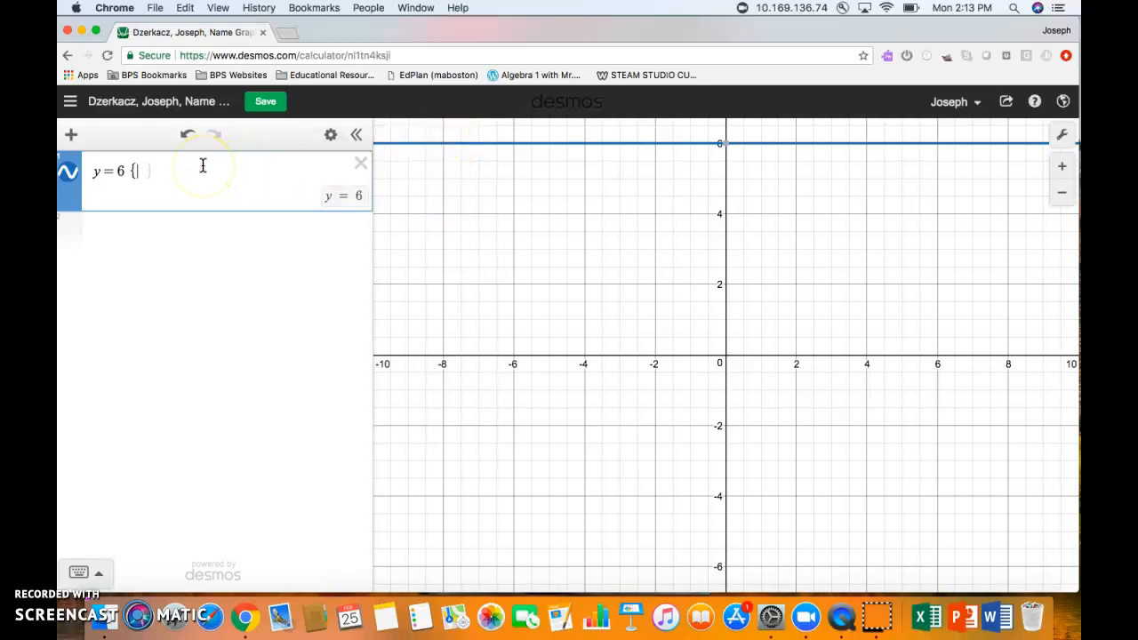
type("-8 <")
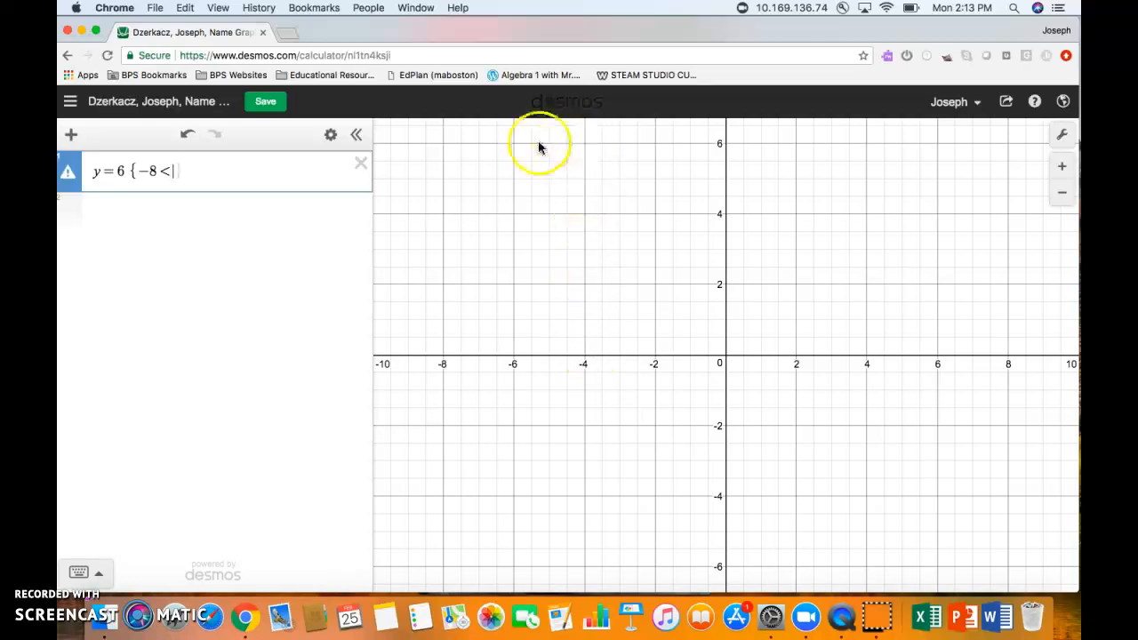
type("x")
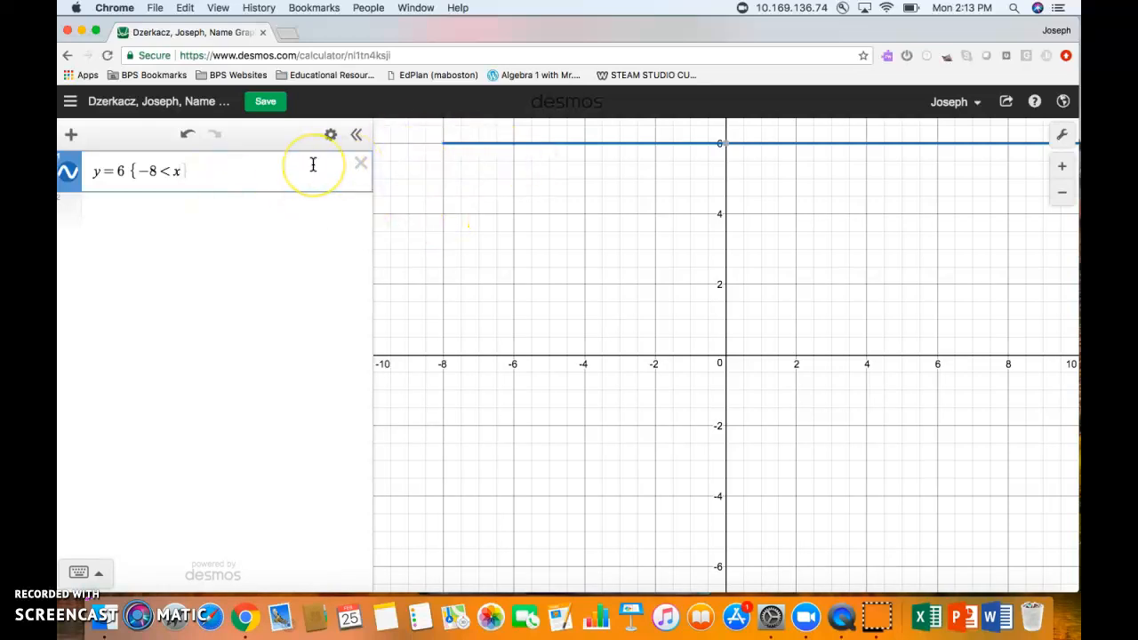
type("-")
key("BackSpace")
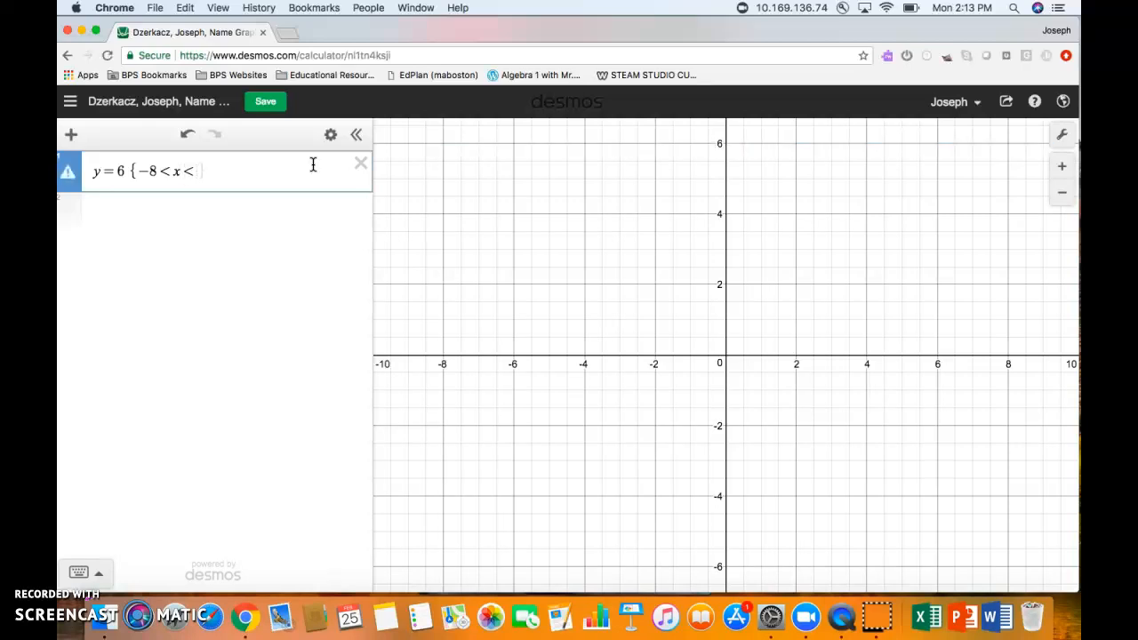
type("-4}")
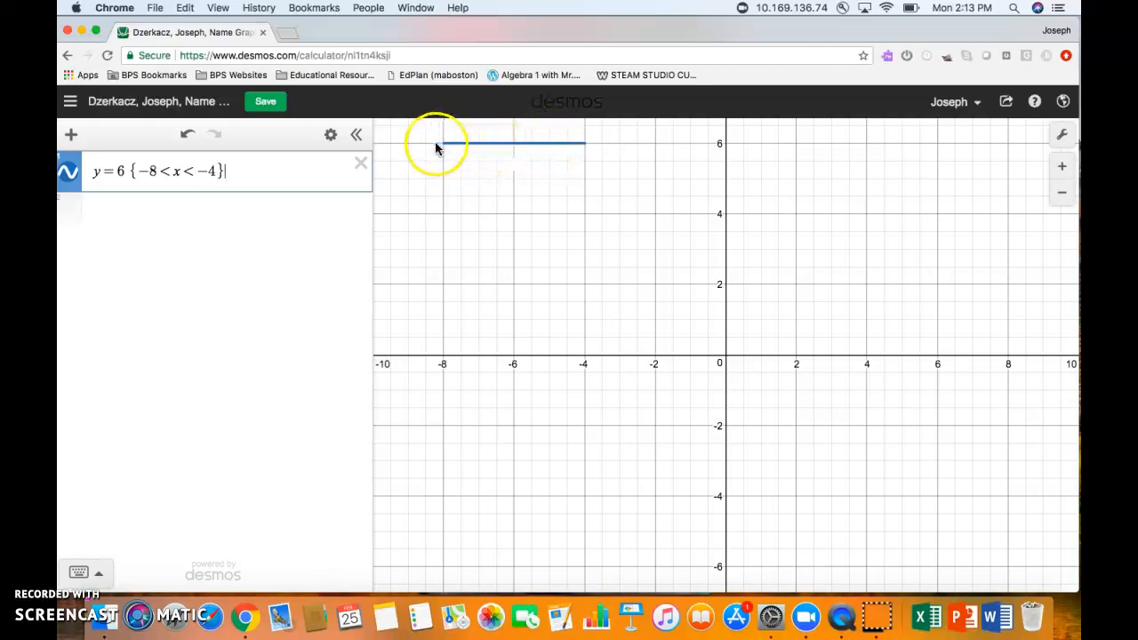
left_click(84, 575)
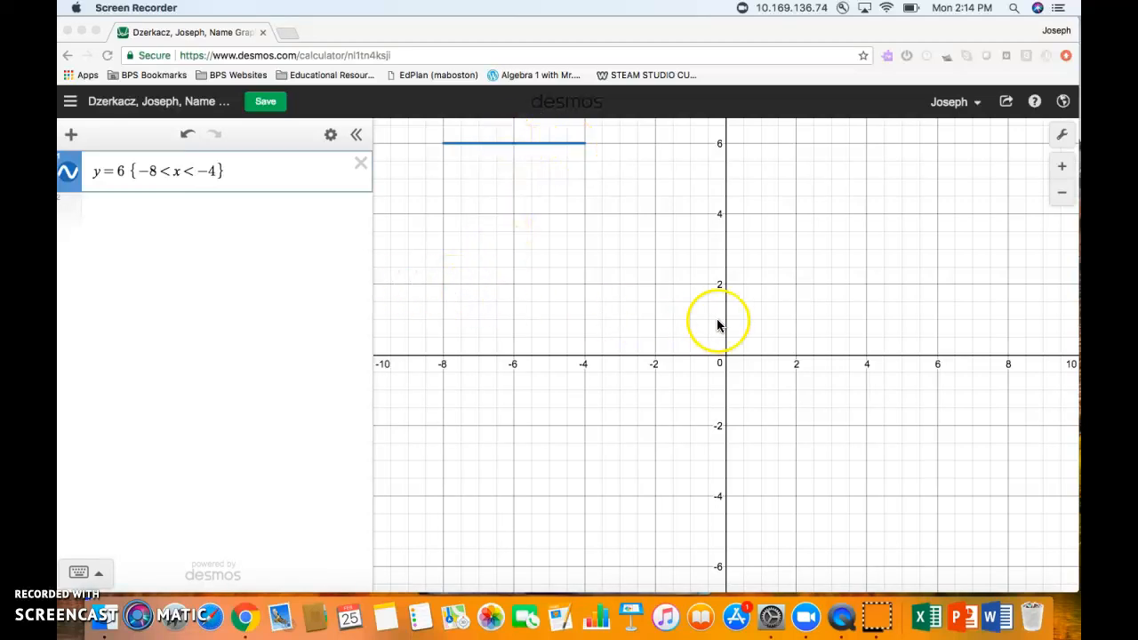
- Enter y = 2 {−8 < x < −6} as the second expression, settling the upper bound at −6
left_click(104, 212)
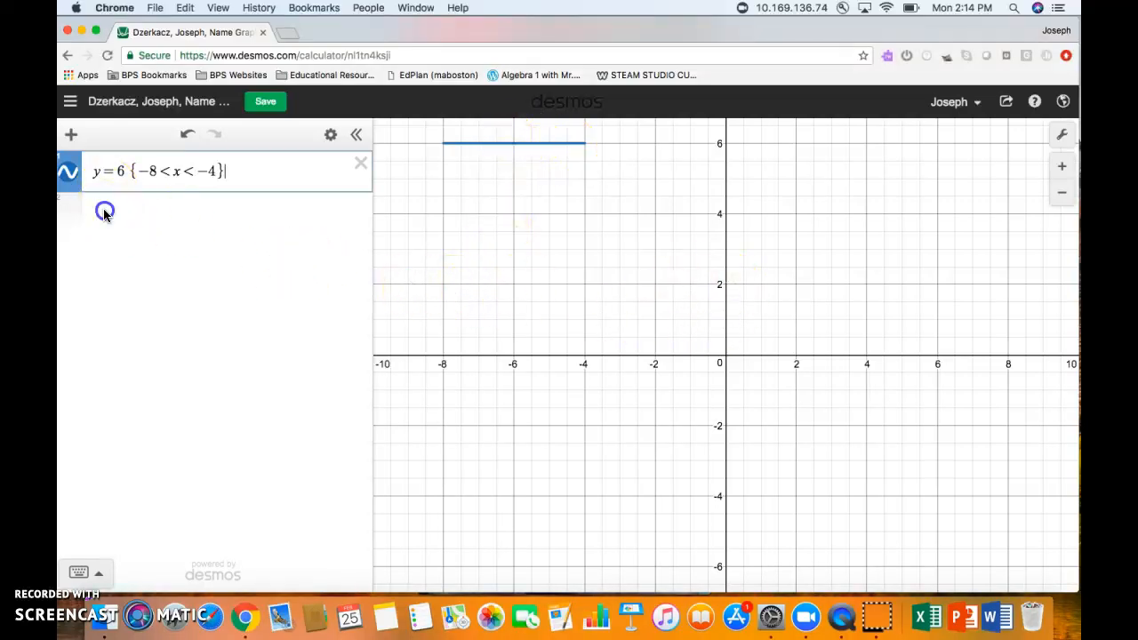
left_click(104, 212)
type("y=2")
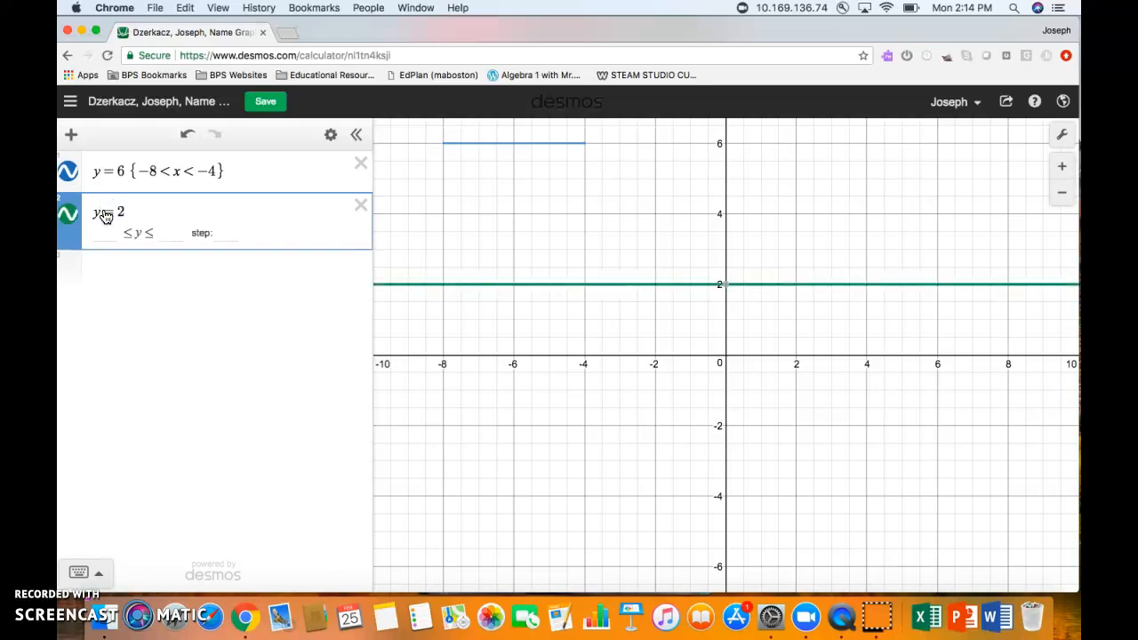
type("{")
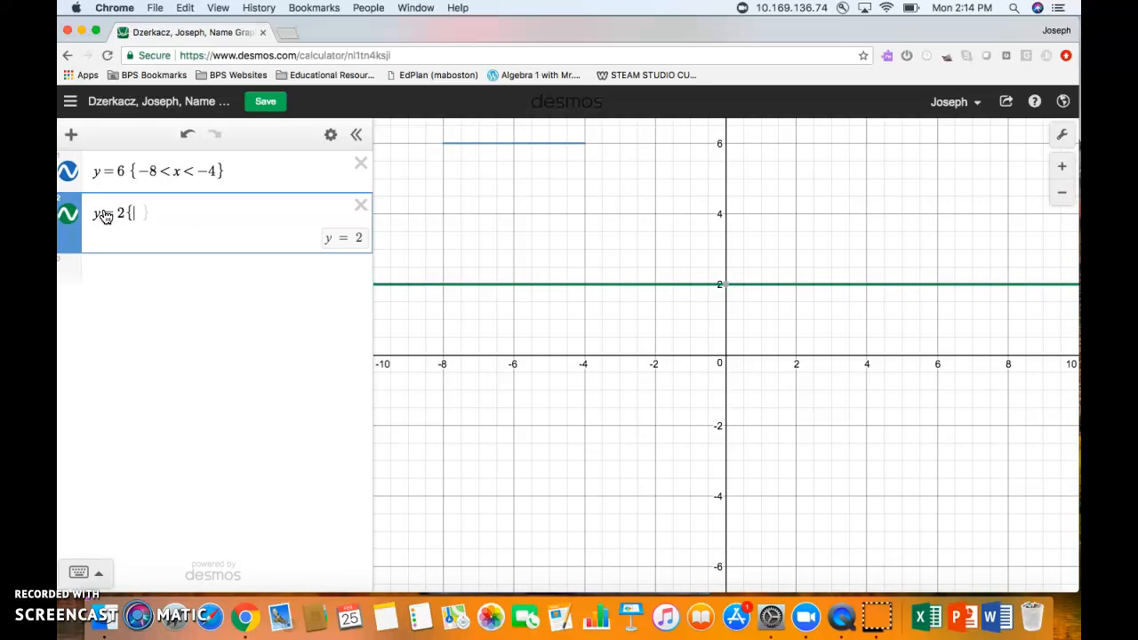
type("-")
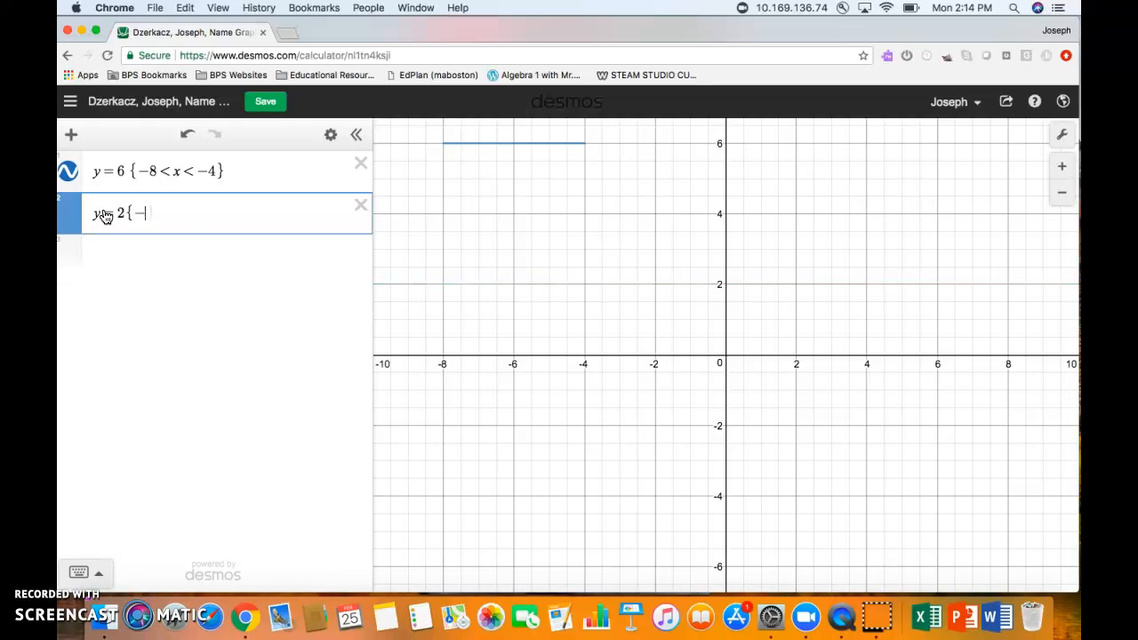
type("8<x")
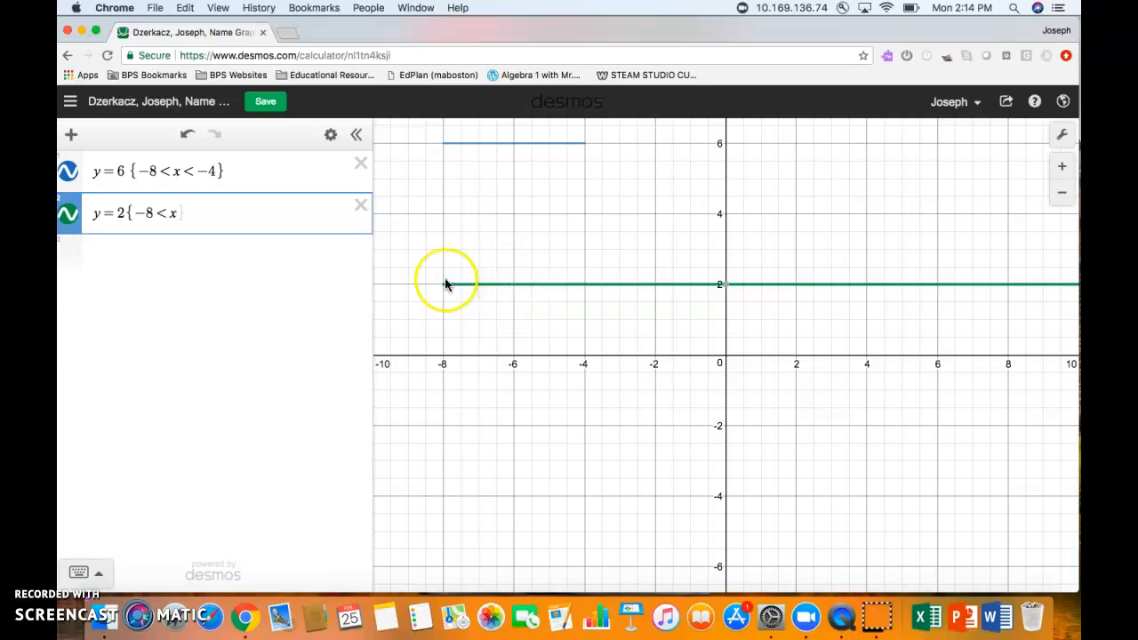
type("<")
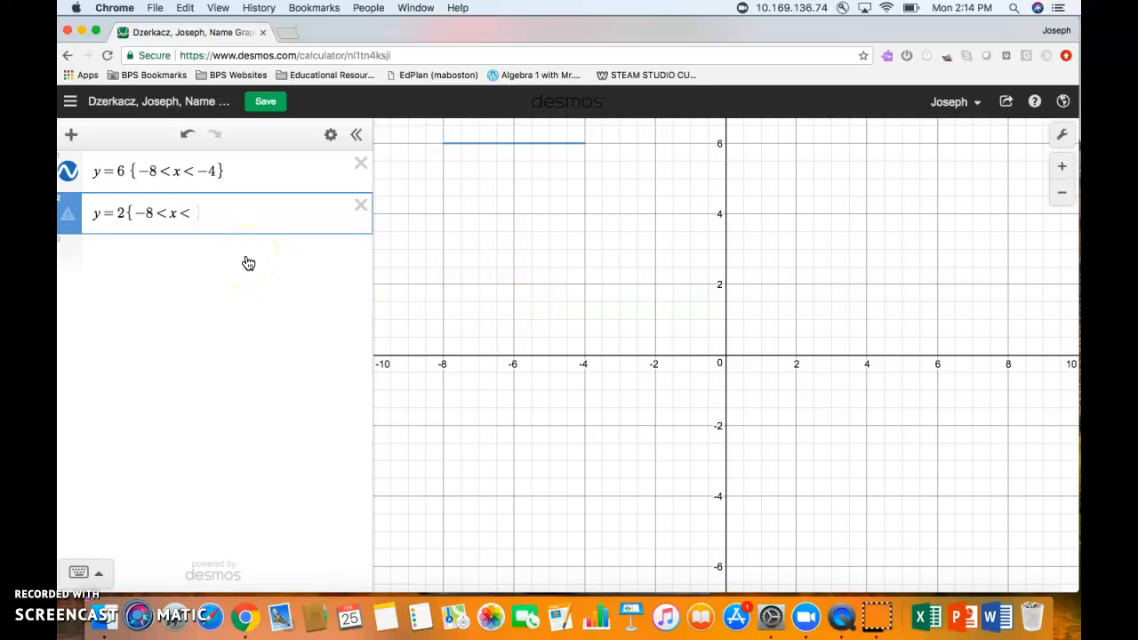
type("-4")
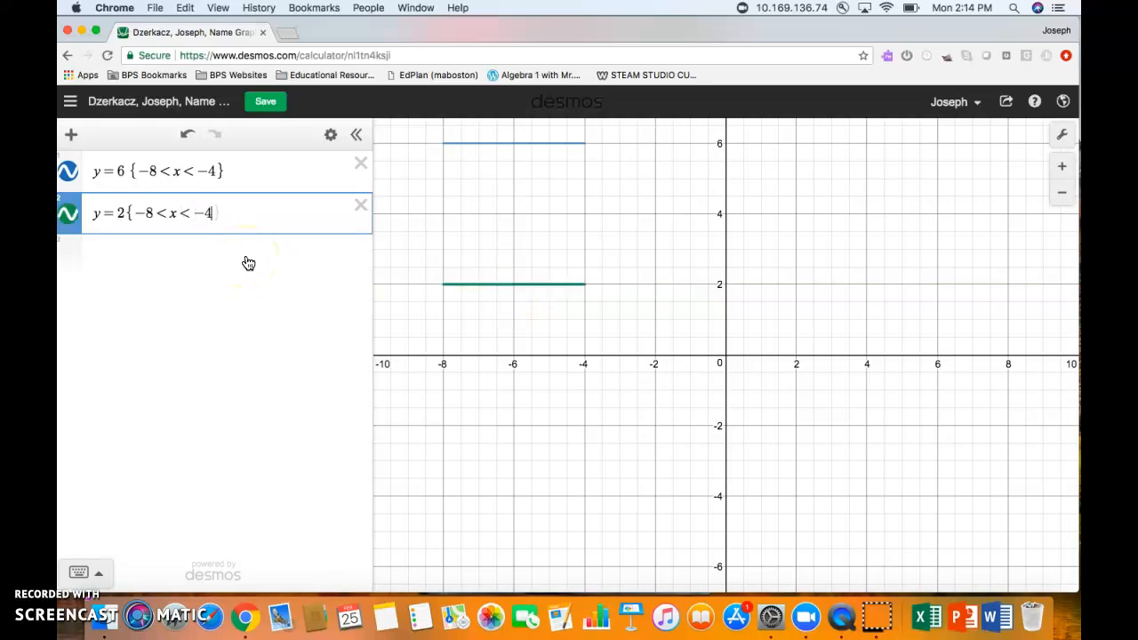
key("BackSpace")
type("2")
key("BackSpace")
type("7")
key("BackSpace")
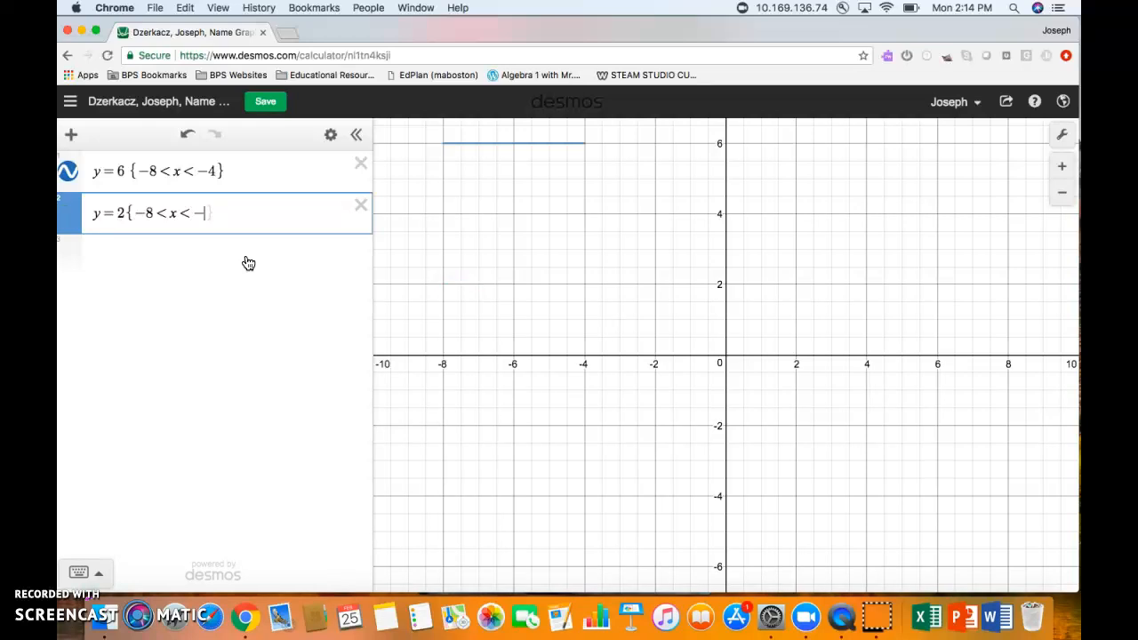
type("6")
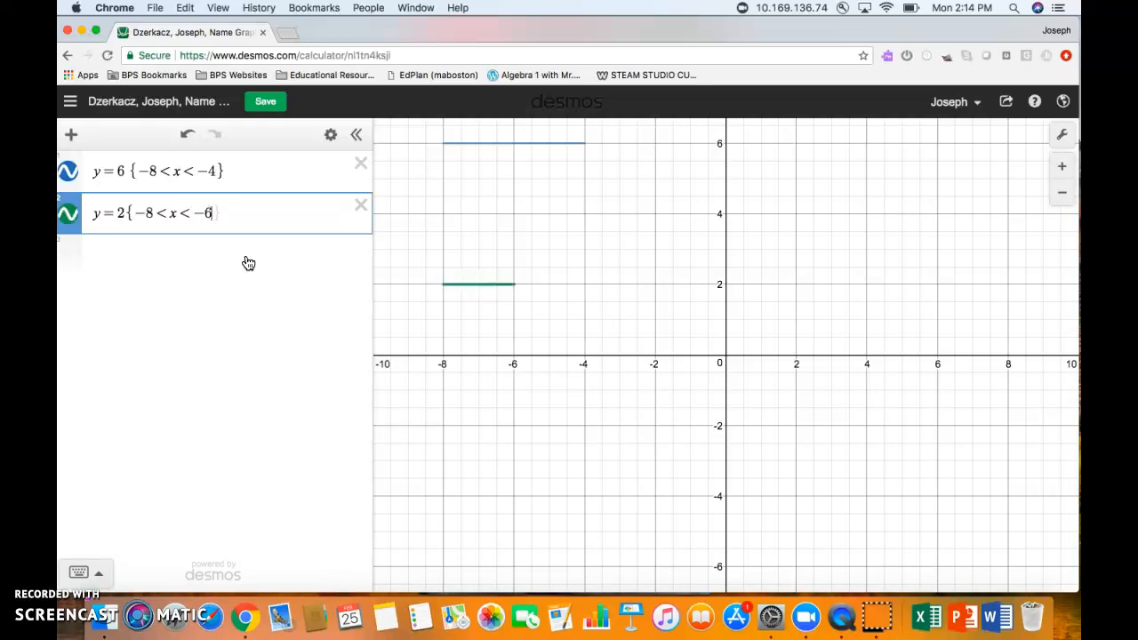
type("}")
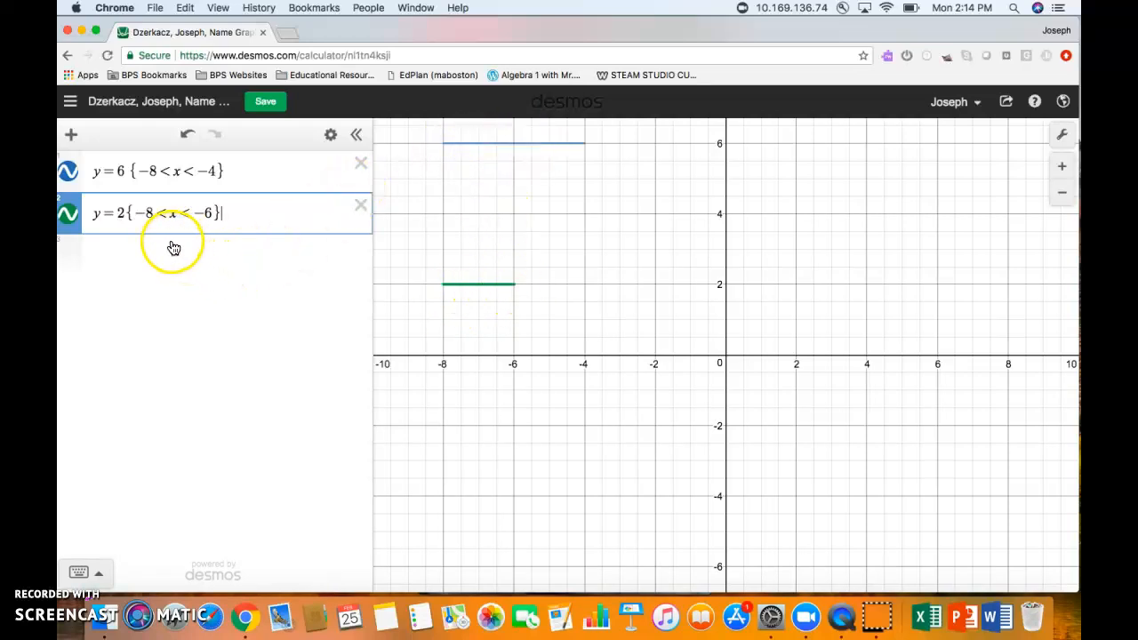
left_click(116, 252)
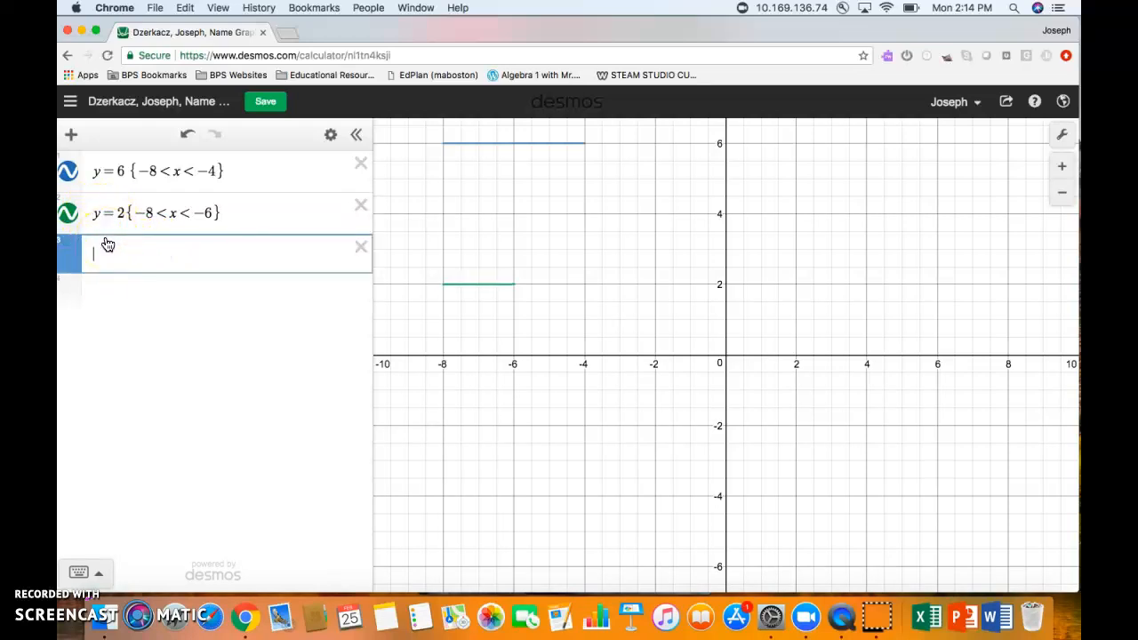
- Enter x = −6 with the restriction {2 < y < 6} as the third expression
type("x")
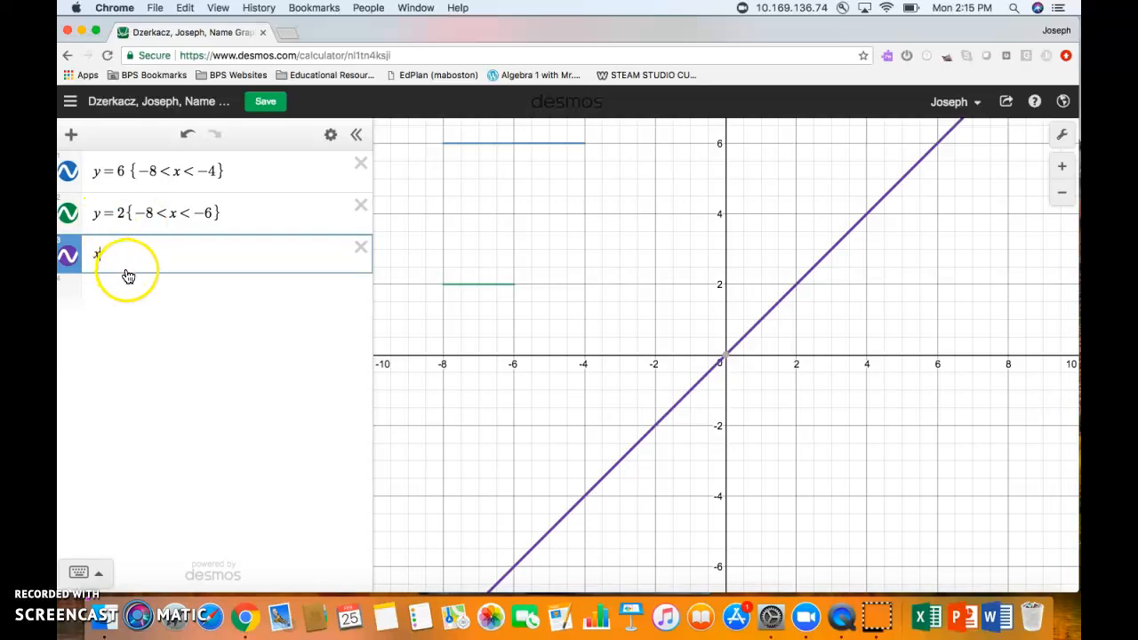
type("=-6")
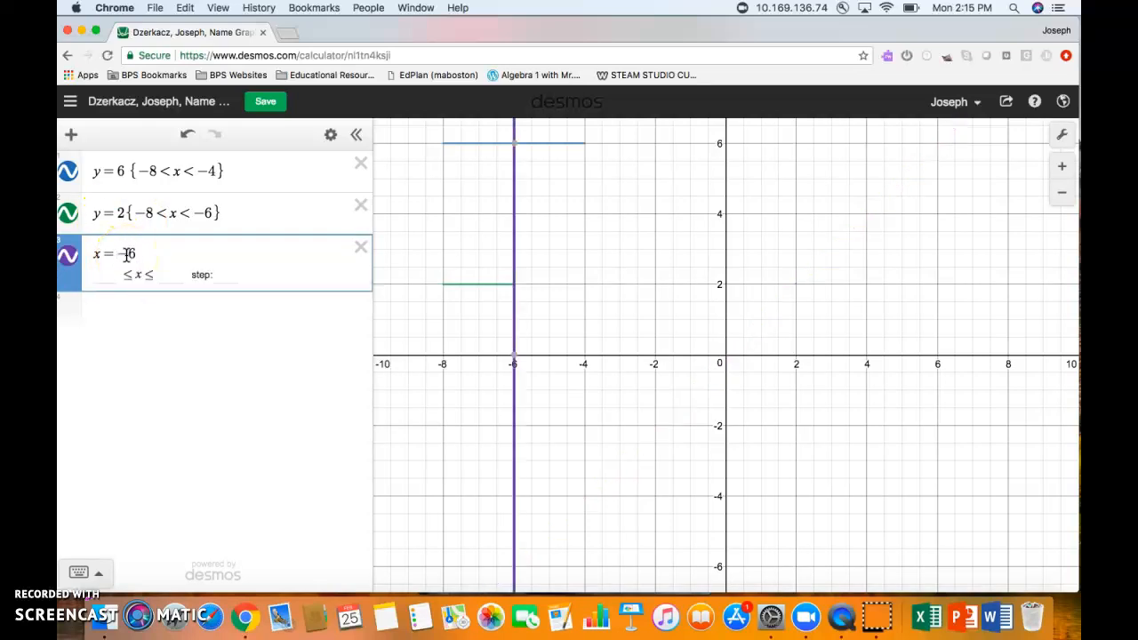
mouse_move(516, 145)
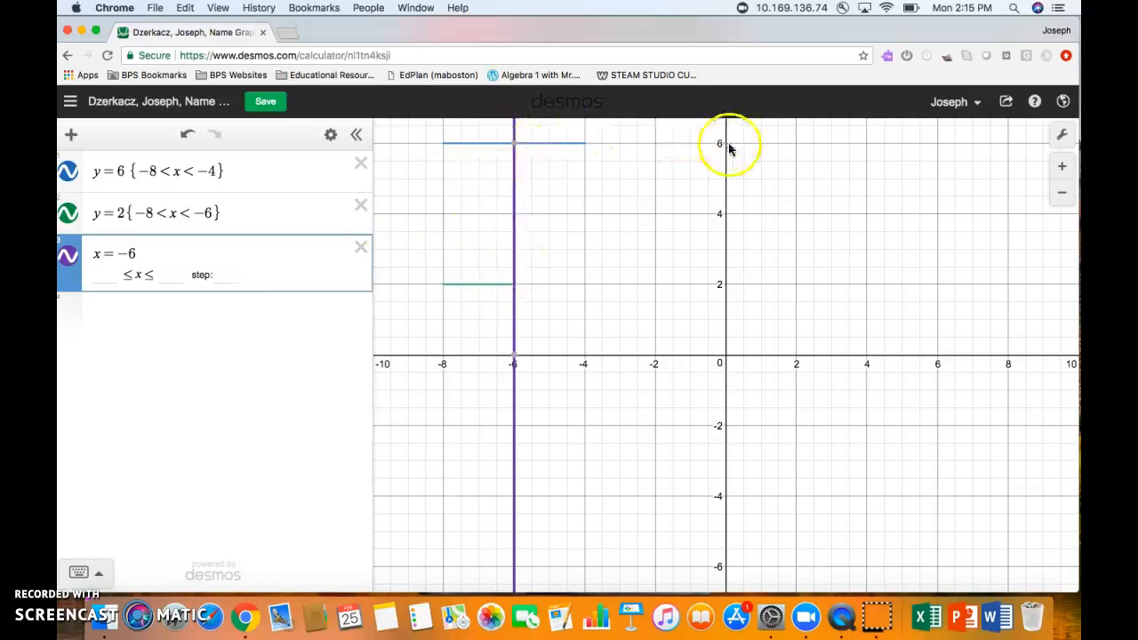
left_click(161, 255)
type("{")
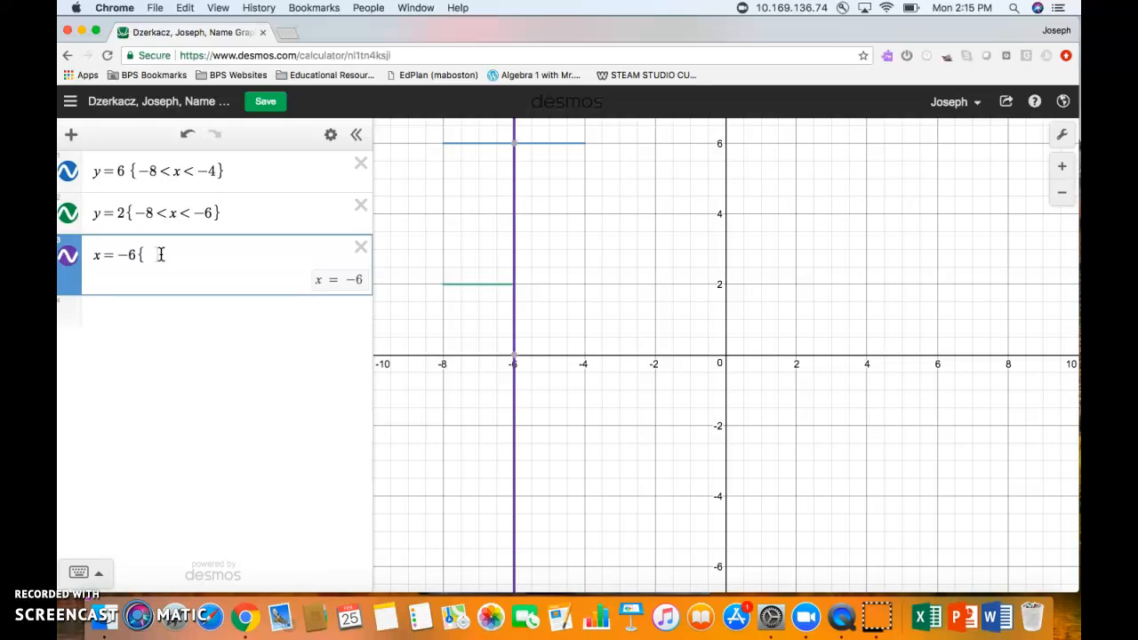
type("2")
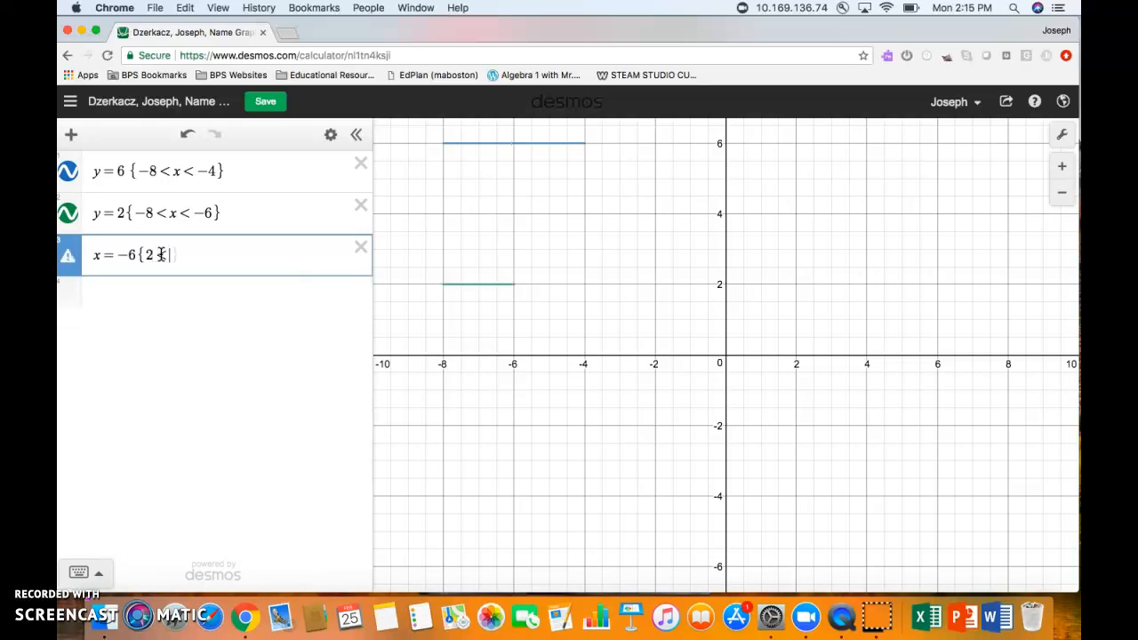
type("<=y")
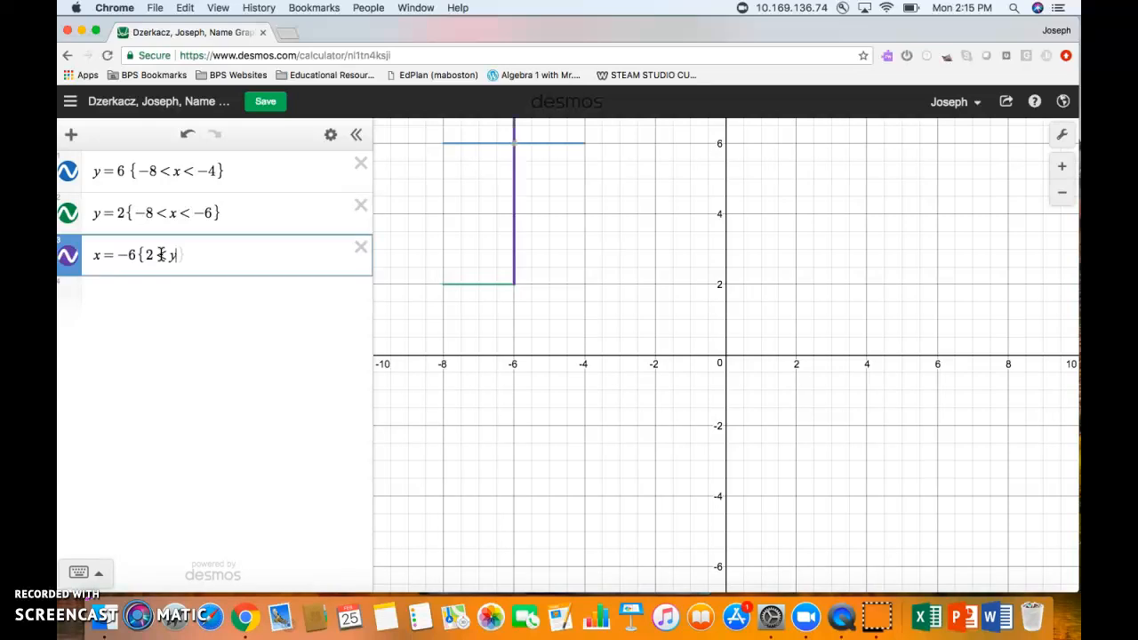
type("<")
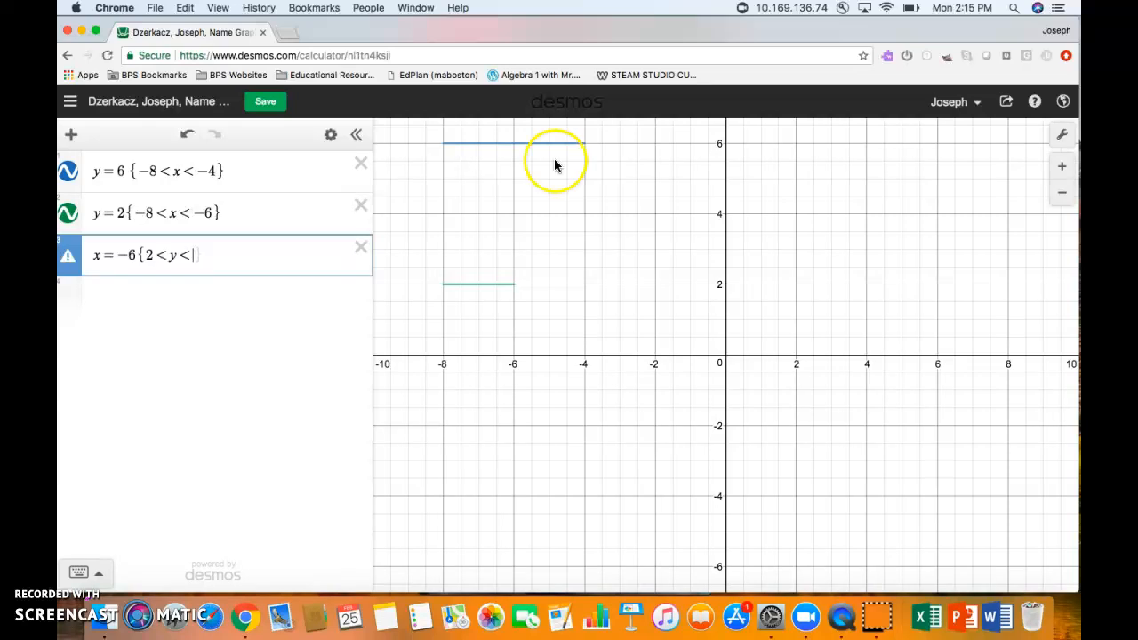
type("6")
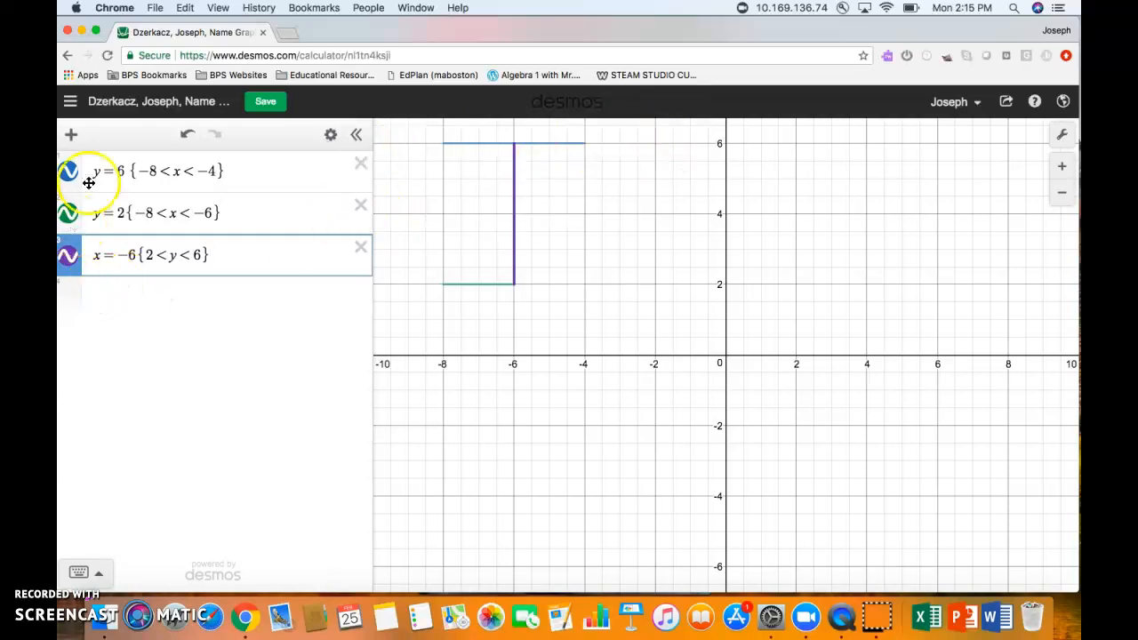
key("alt+p")
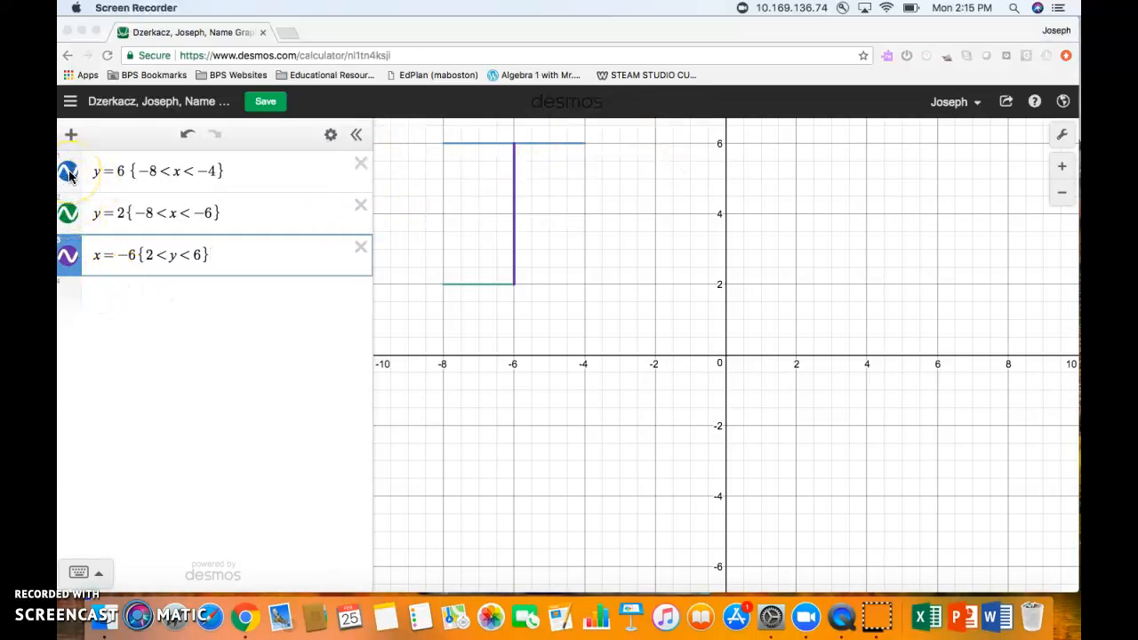
- Turn the y = 6, y = 2 and x = −6 segments red
left_click(69, 175)
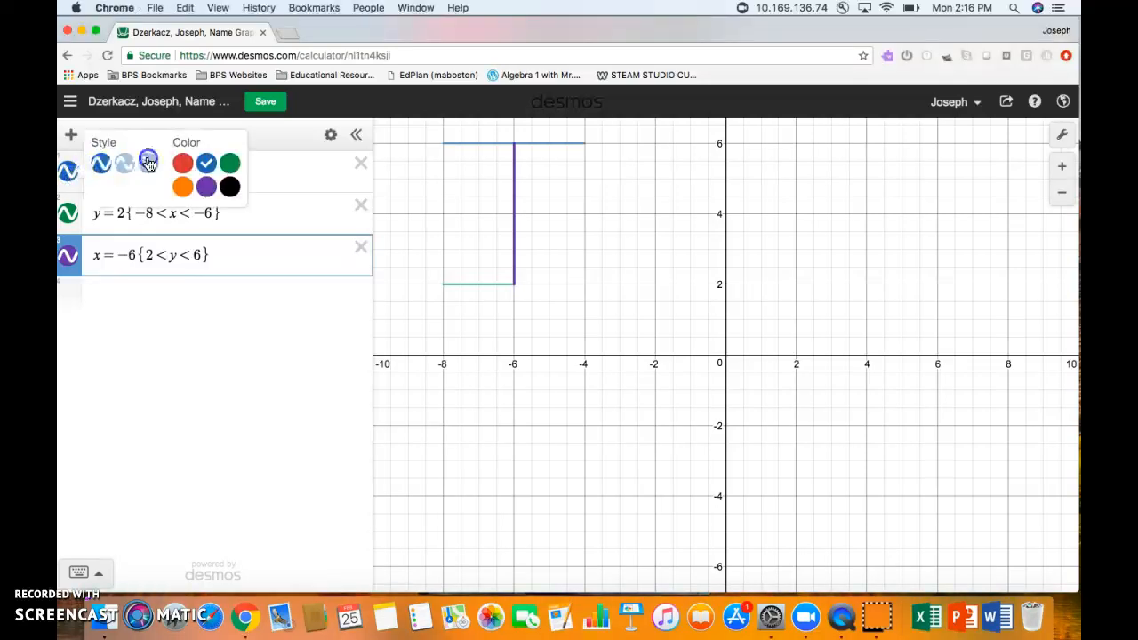
left_click(182, 163)
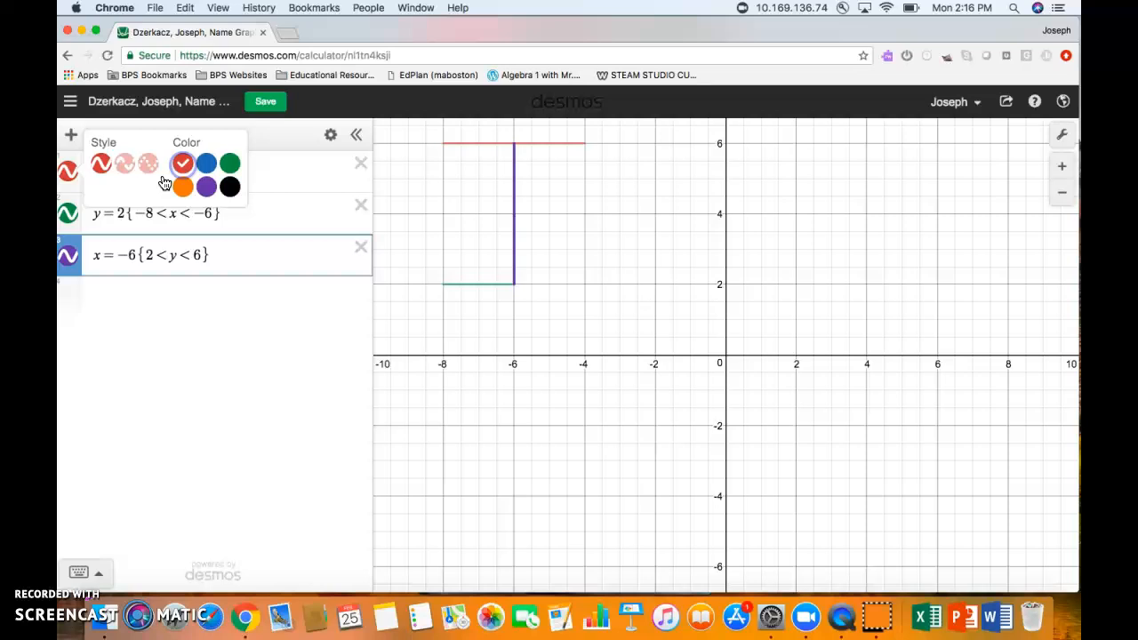
left_click(78, 217)
left_click(71, 214)
left_click(181, 204)
left_click(68, 216)
left_click(68, 216)
left_click(70, 258)
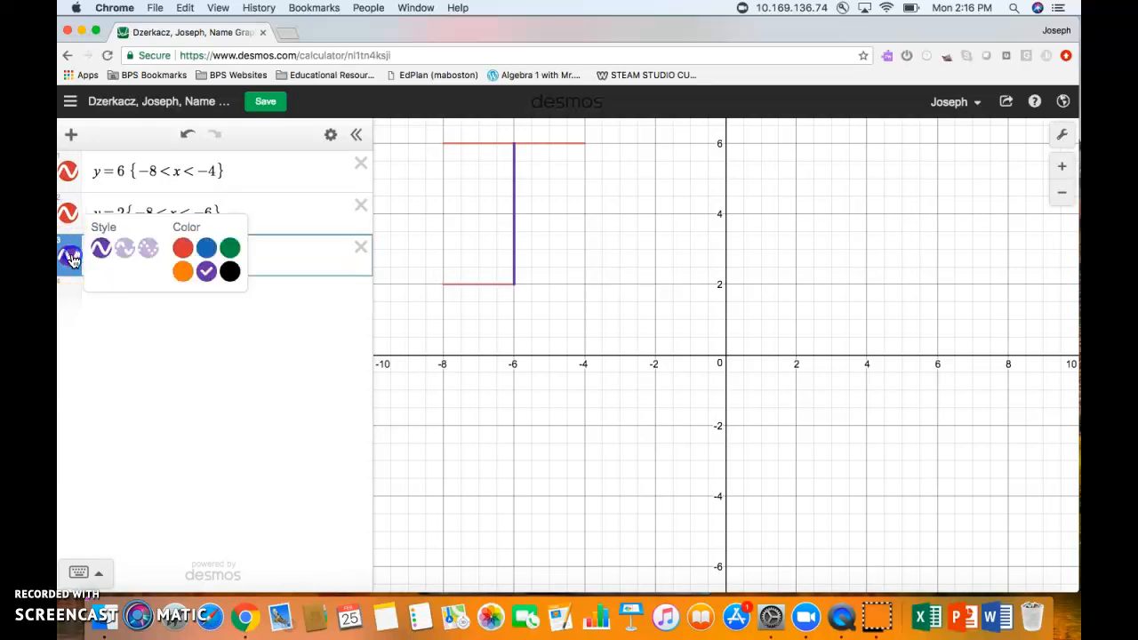
left_click(183, 249)
left_click(154, 355)
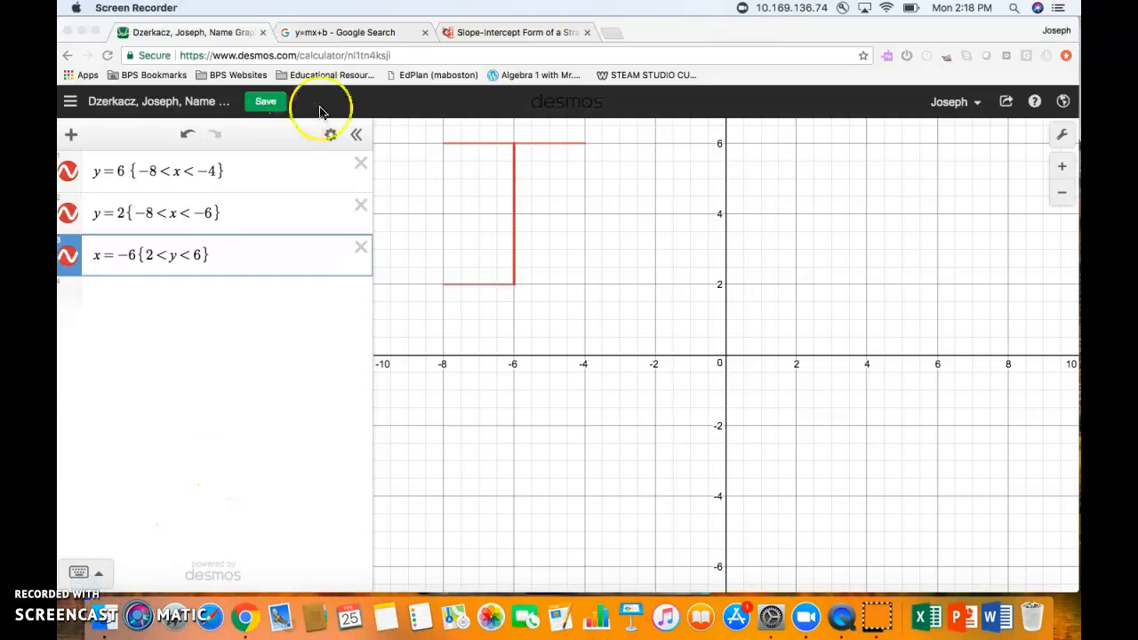
- Look over the Slope-Intercept Form lesson tab, then return to the Desmos graph
left_click(503, 36)
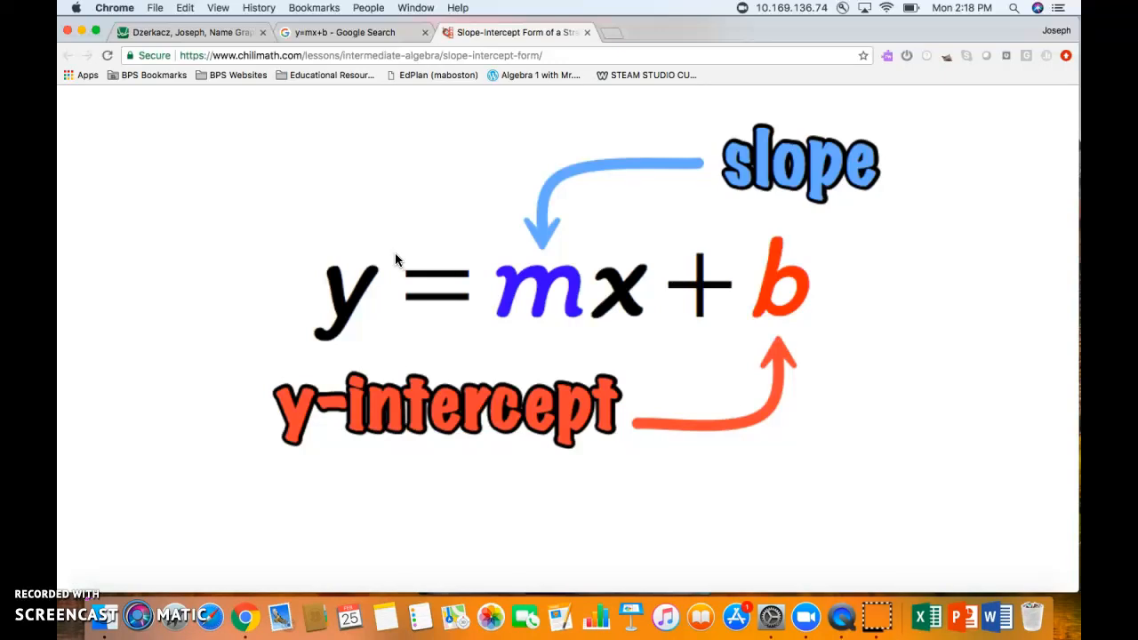
left_click(211, 34)
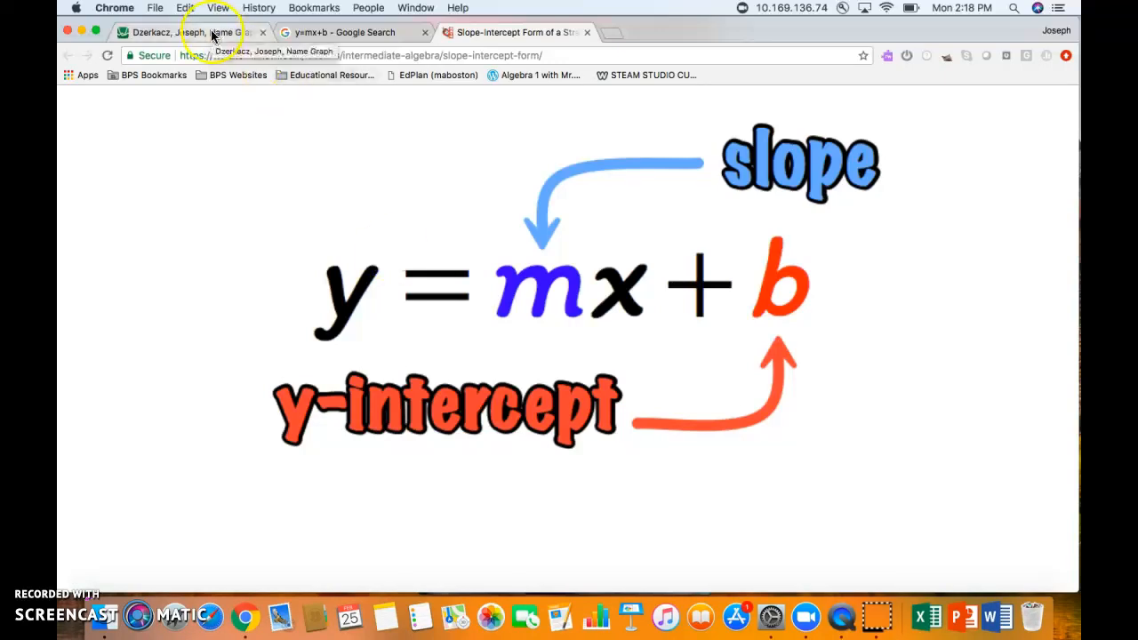
left_click(178, 298)
- Enter y = mx + b with slope 1, trying intercepts 0 through 4 and settling on 4
type("y = mx + b")
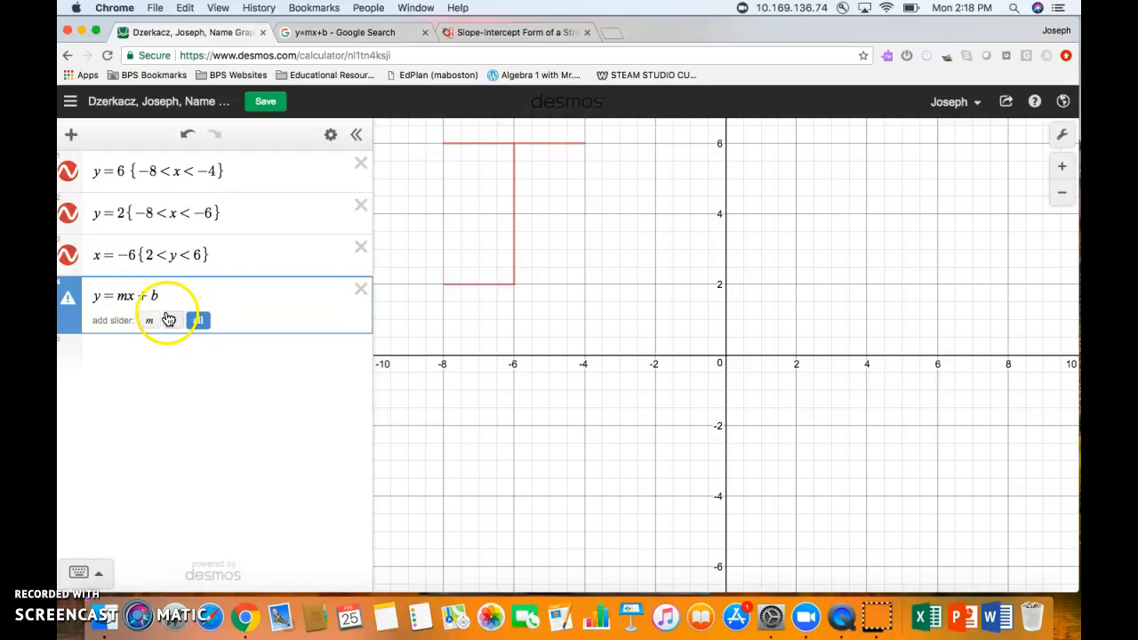
left_click(126, 294)
key("BackSpace")
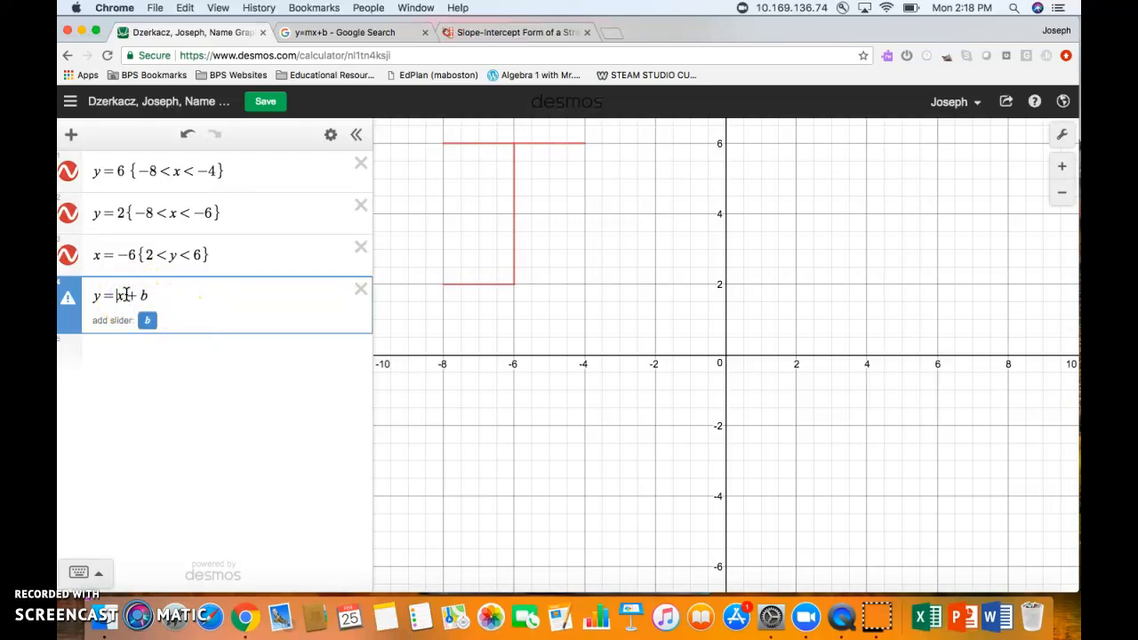
type("1")
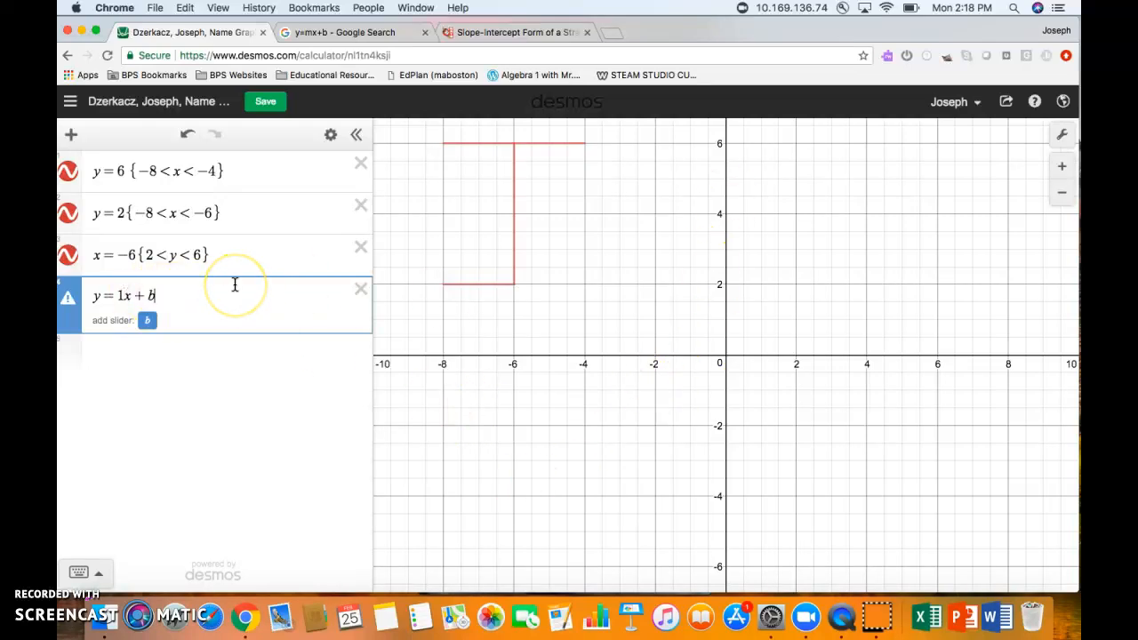
key("BackSpace")
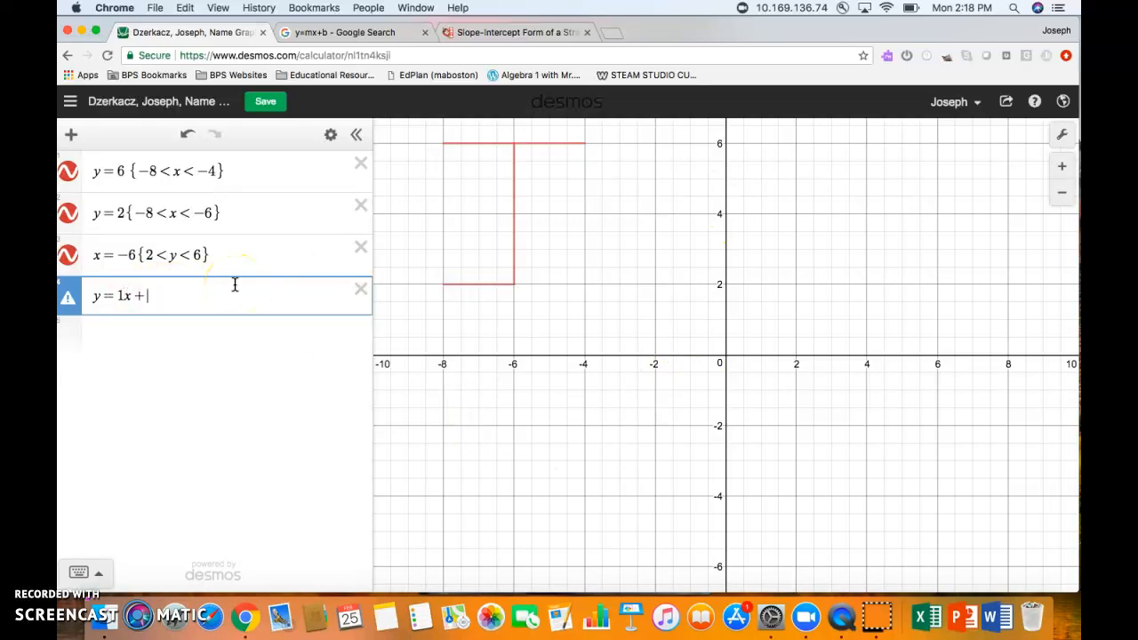
type("0")
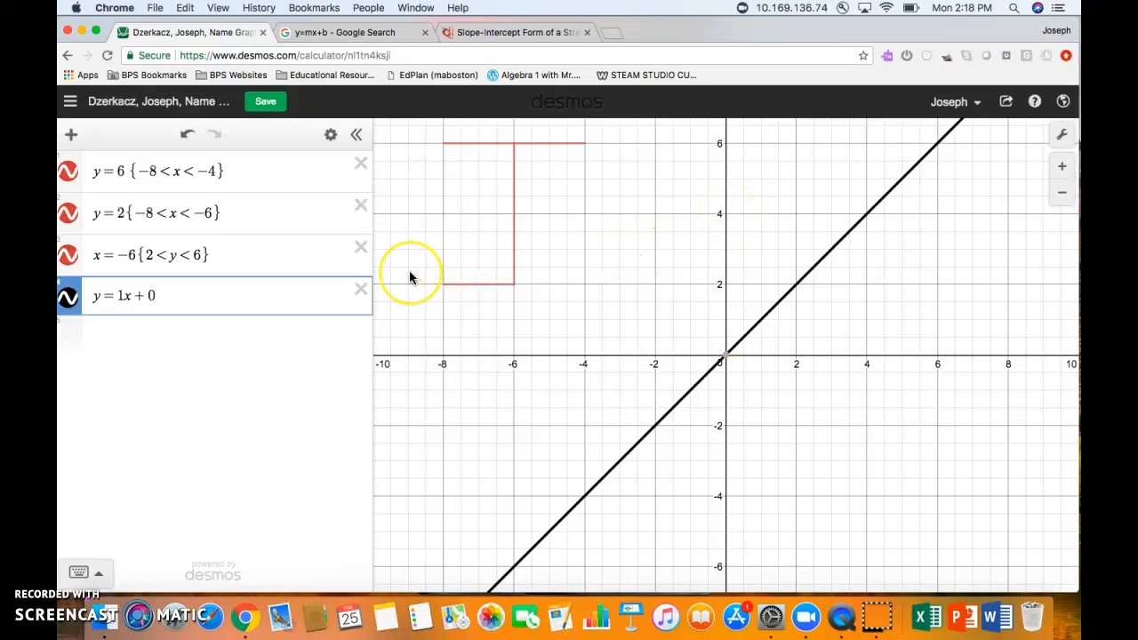
key("BackSpace")
type("1")
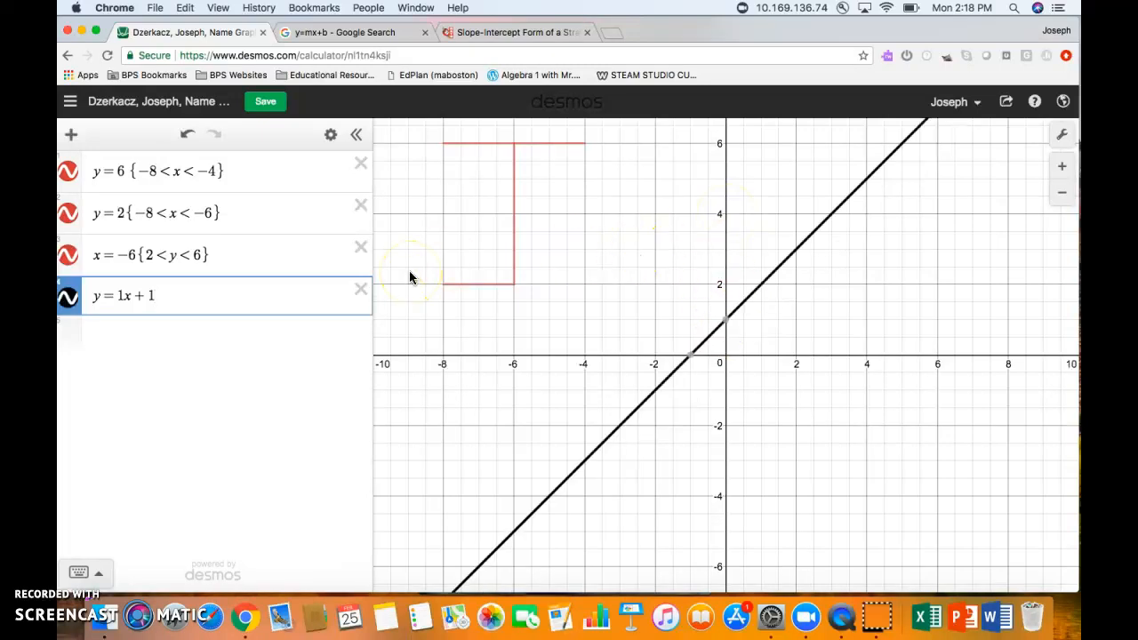
key("BackSpace")
type("2")
key("BackSpace")
type("3")
key("BackSpace")
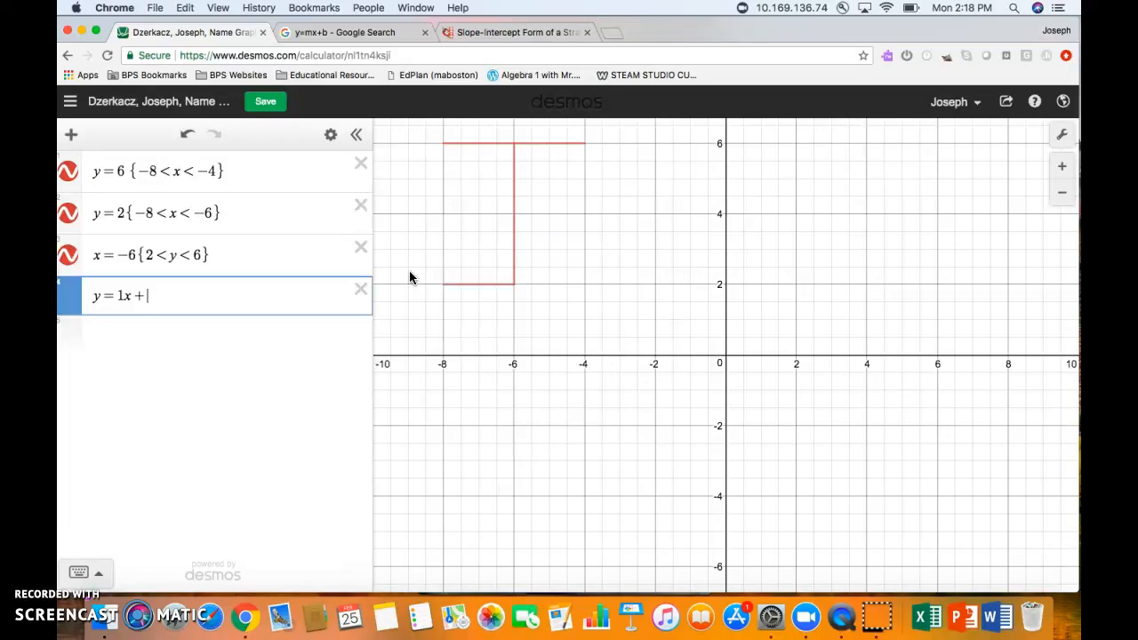
type("4")
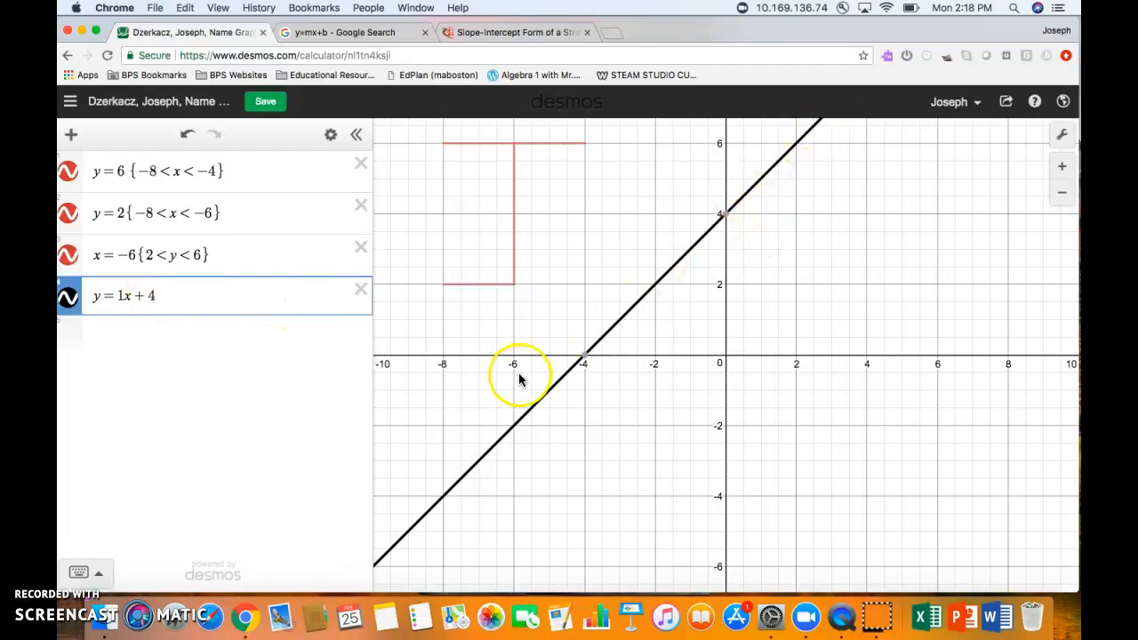
- Try slopes 2, 3, 4, .5, .3, .2 and .1, ending back at slope 1
left_click(121, 296)
key("BackSpace")
type("2")
key("BackSpace")
type("3")
key("BackSpace")
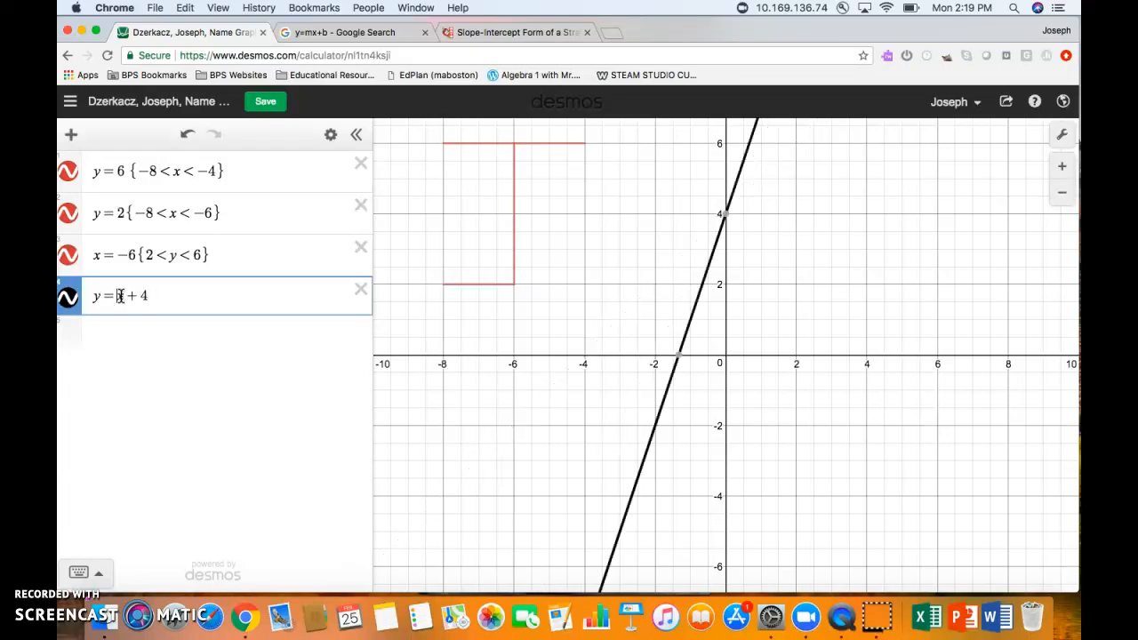
type("4")
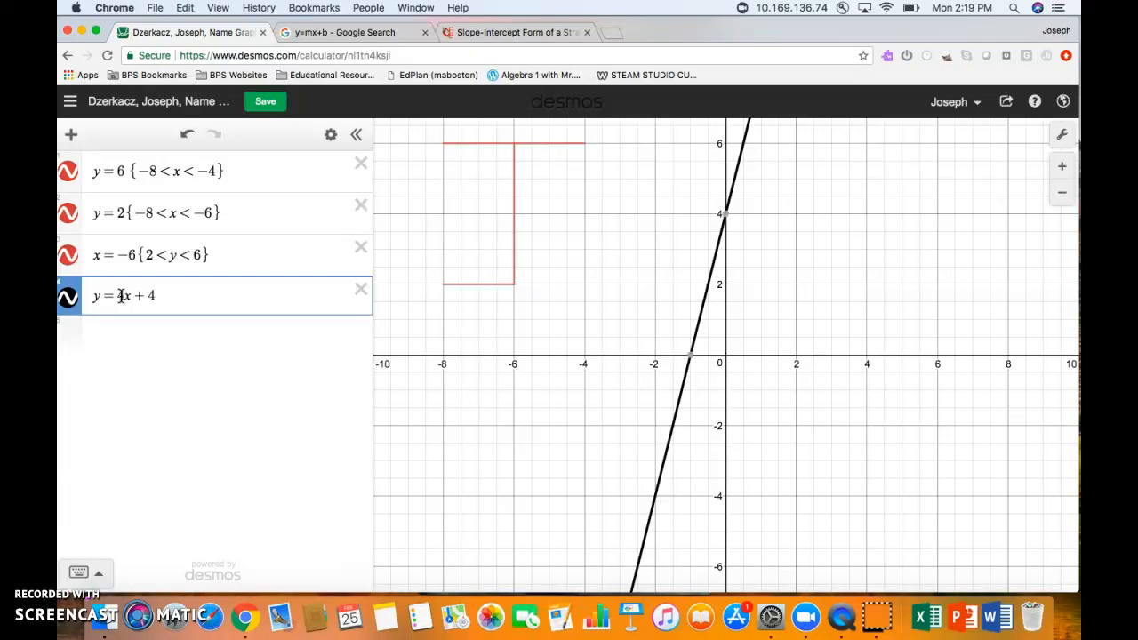
key("BackSpace")
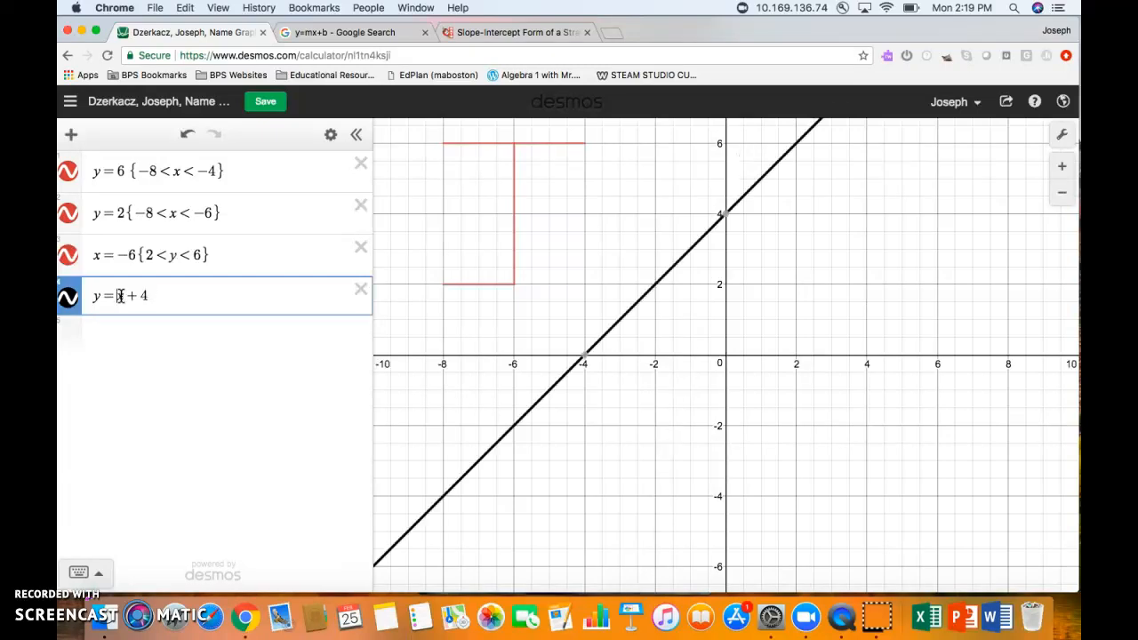
type(".5")
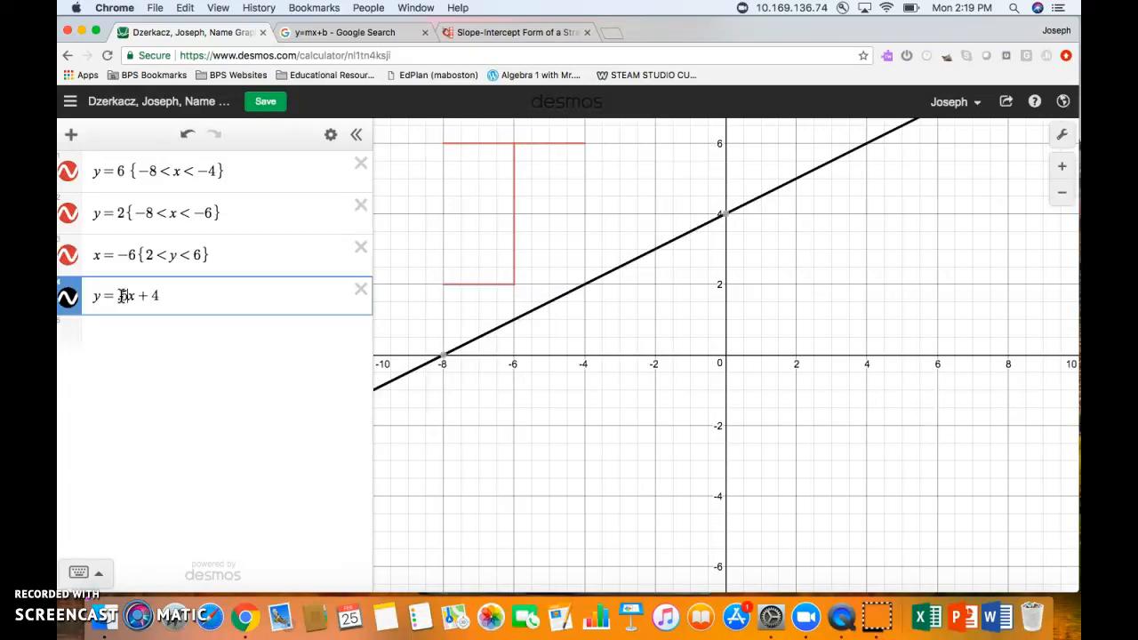
key("BackSpace")
type("3")
key("BackSpace")
type("2")
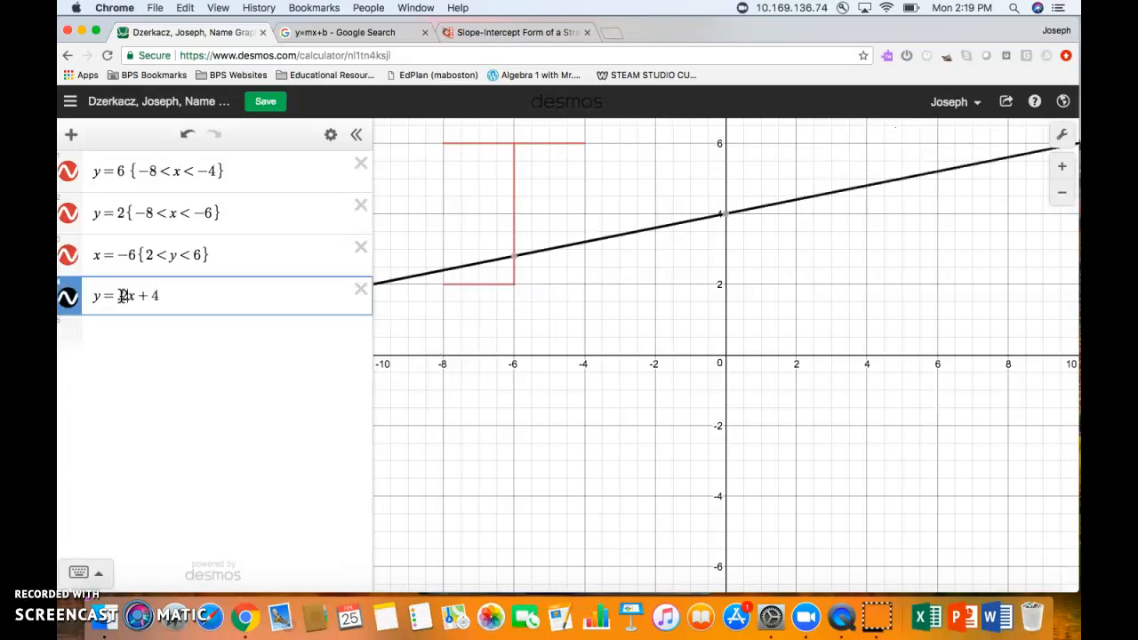
key("BackSpace")
type("1")
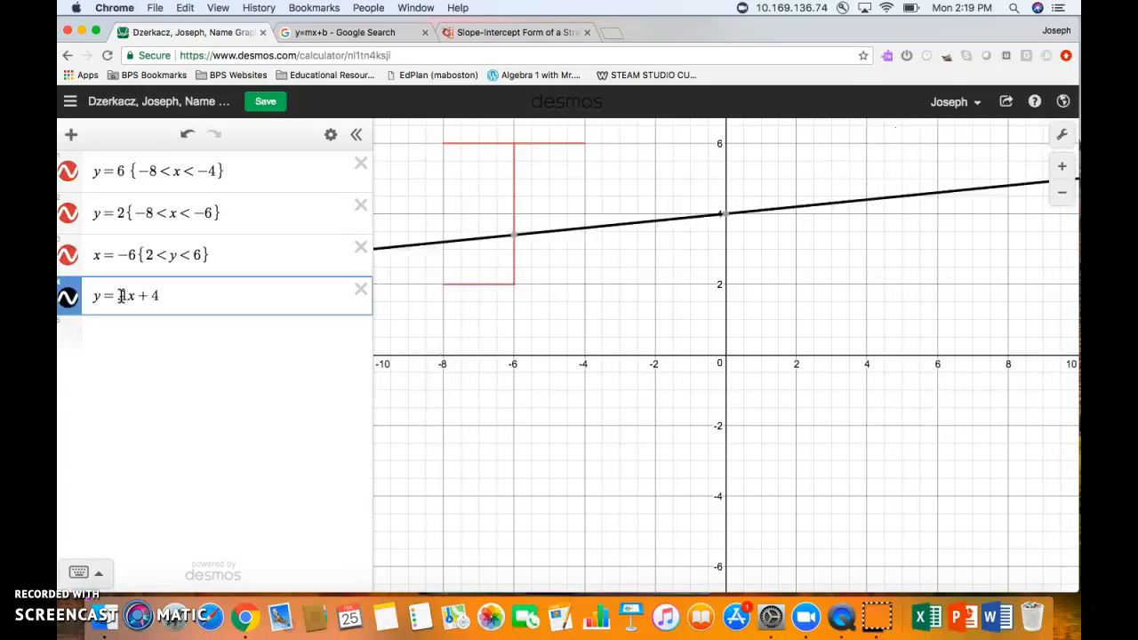
key("BackSpace")
key("BackSpace")
type("1")
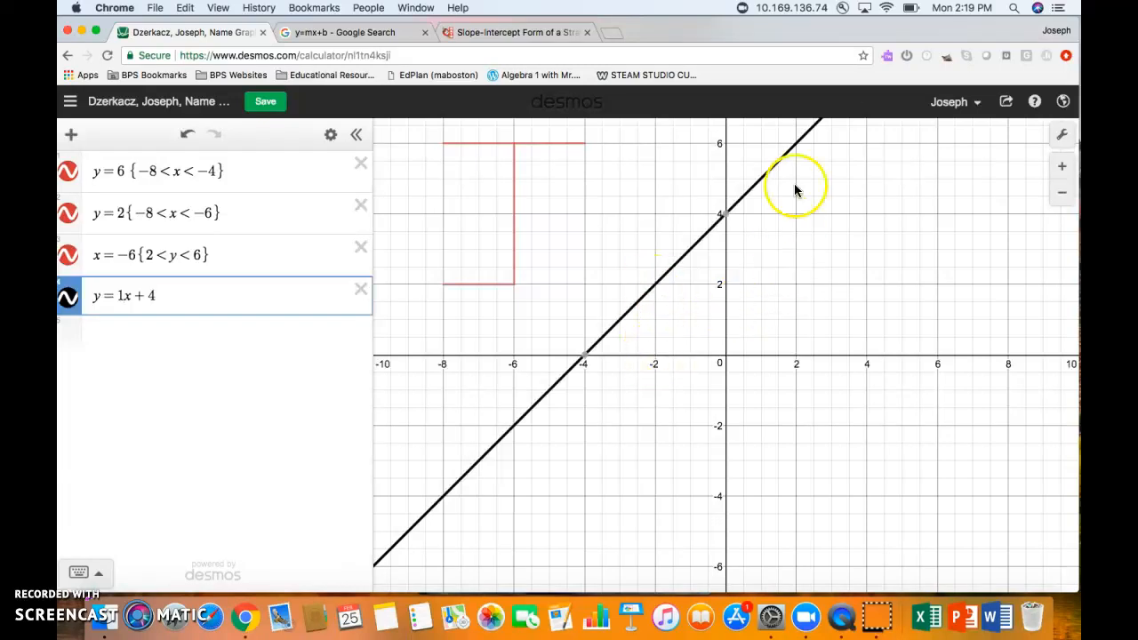
- Append the domain restriction {−2 < x < 2} to y = 1x + 4
left_click(267, 318)
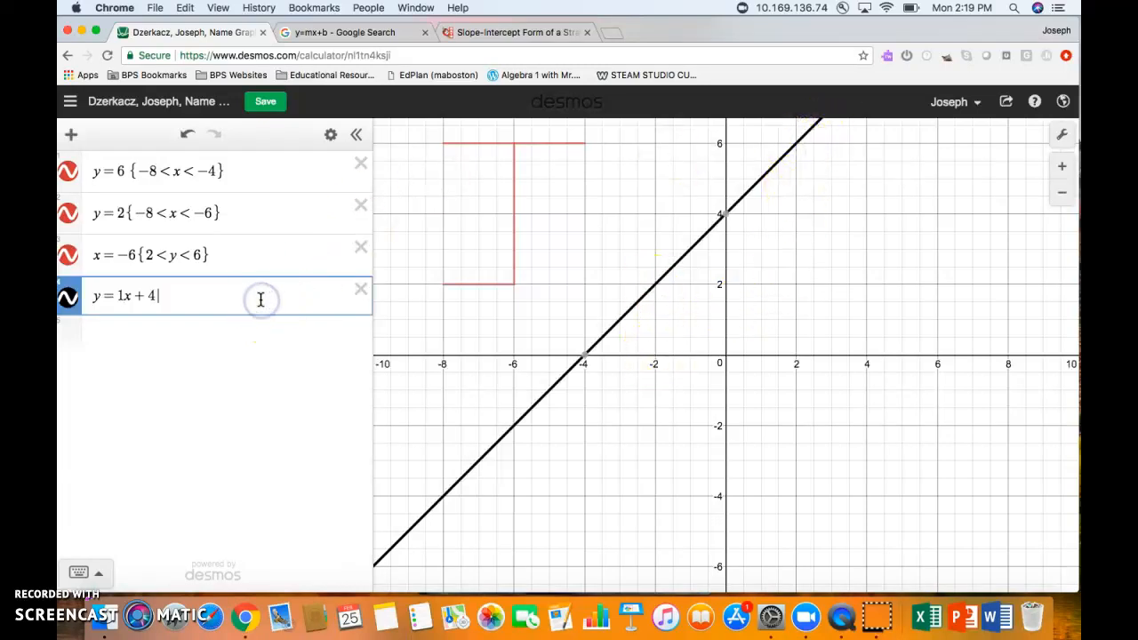
type("{")
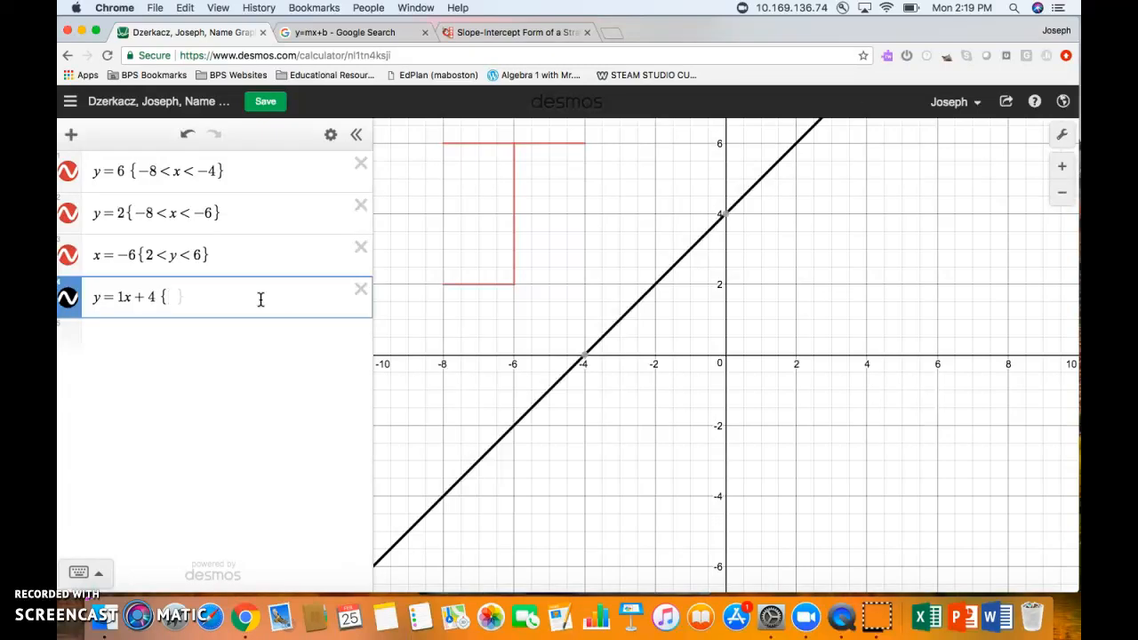
type("-2")
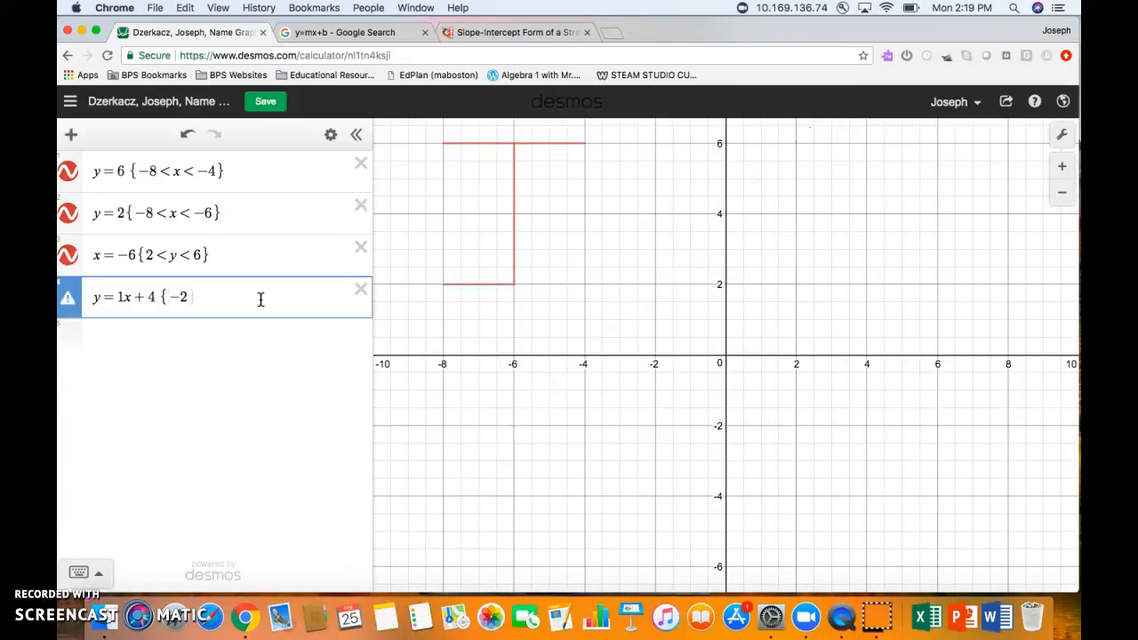
type("<x")
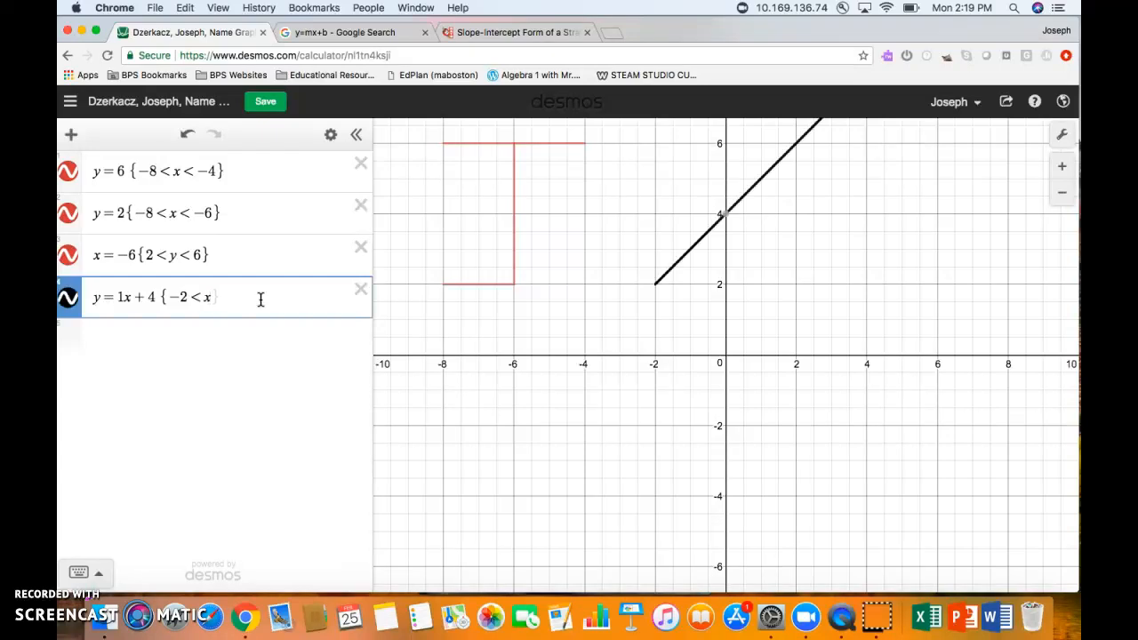
type("<2}")
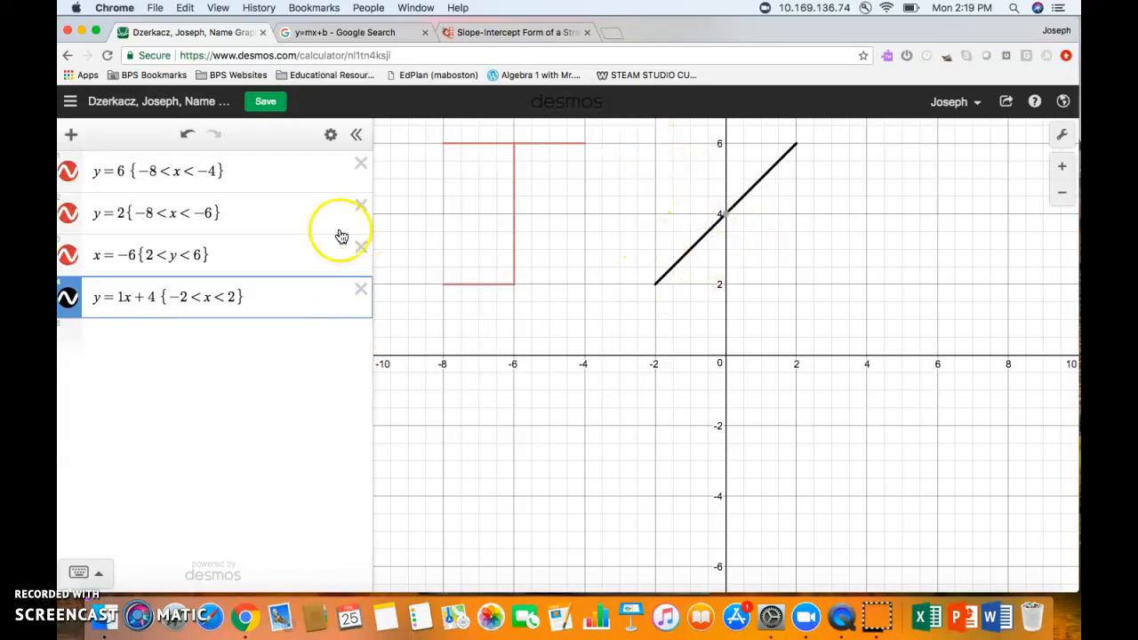
left_click(120, 338)
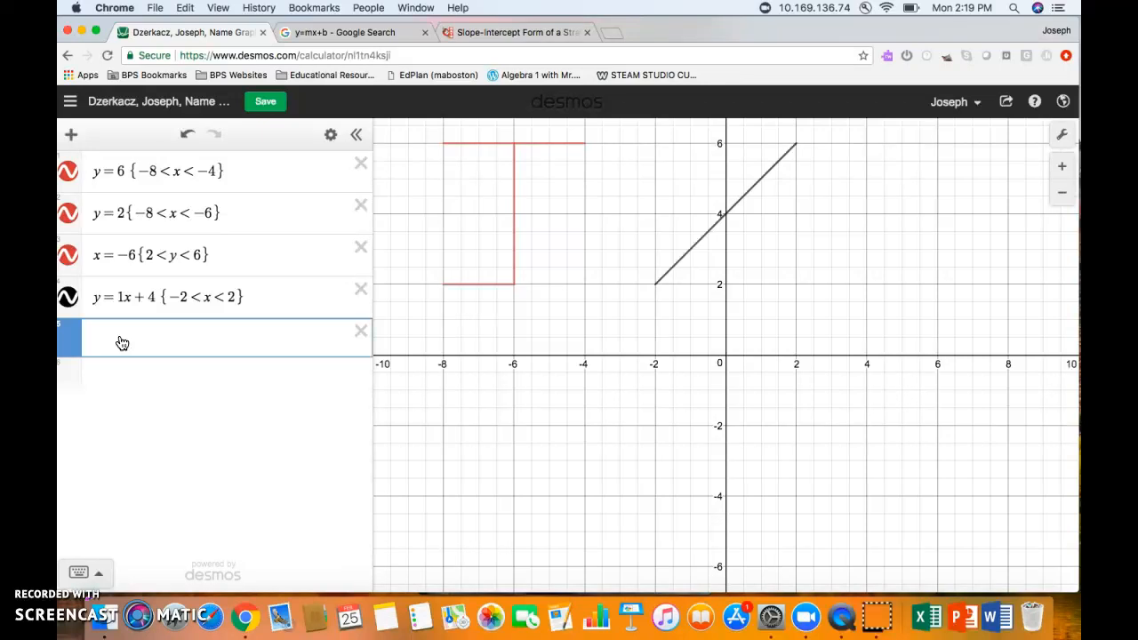
- Enter y = −1x + 4 {−2 < x < 2}, trying intercepts 1–3 before settling on 4
type("y=-1x")
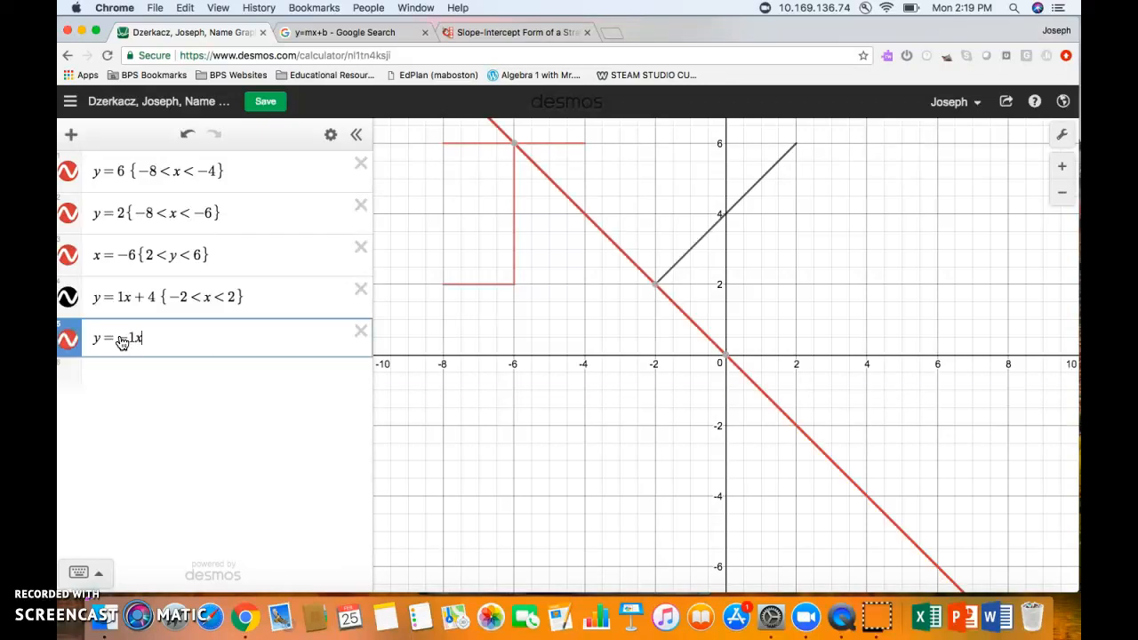
type("+")
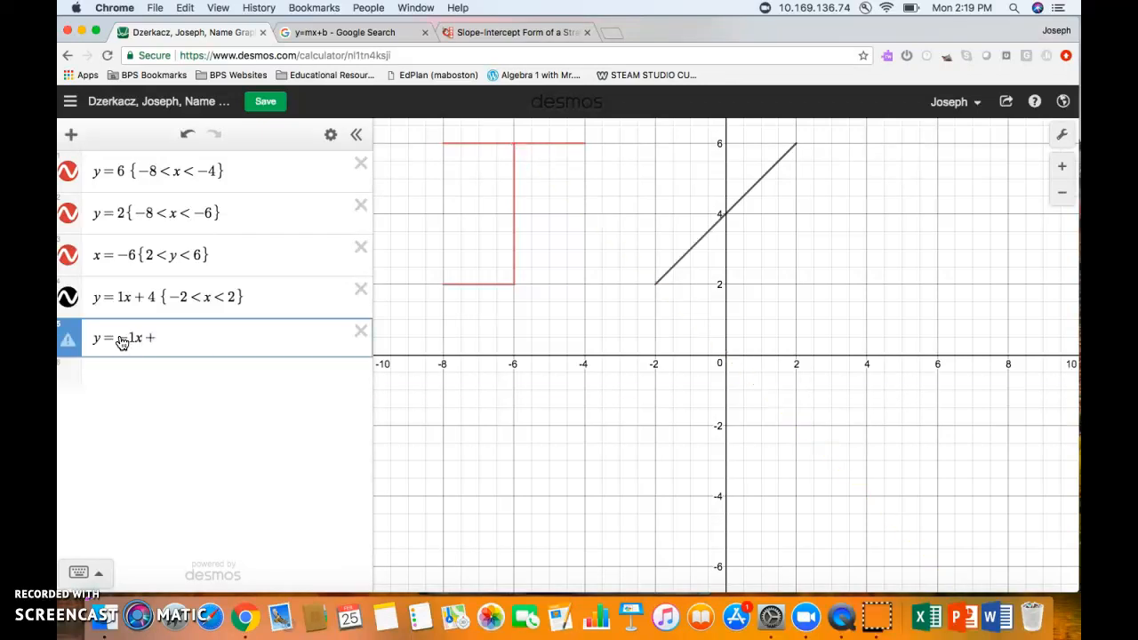
type("1")
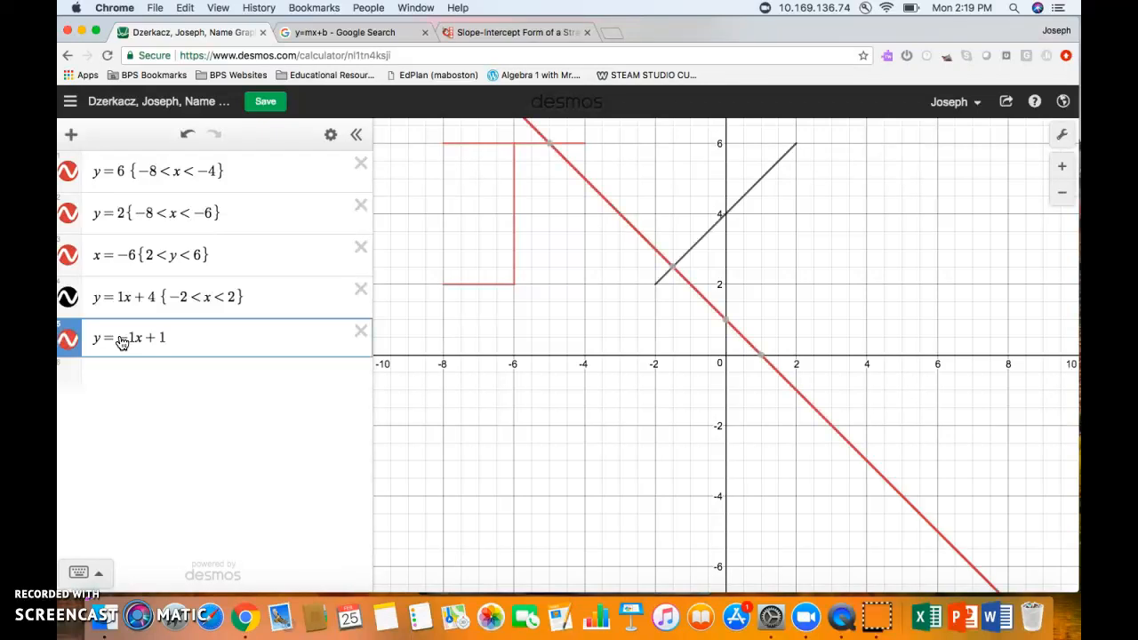
key("BackSpace")
type("2")
key("BackSpace")
type("3")
key("BackSpace")
type("4")
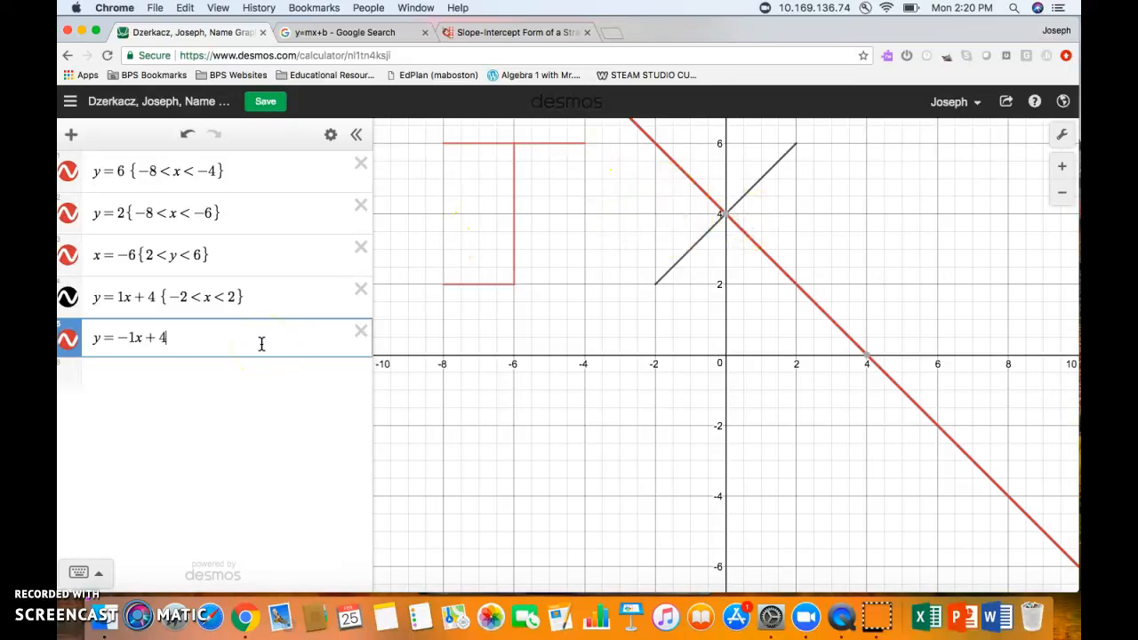
type(" {")
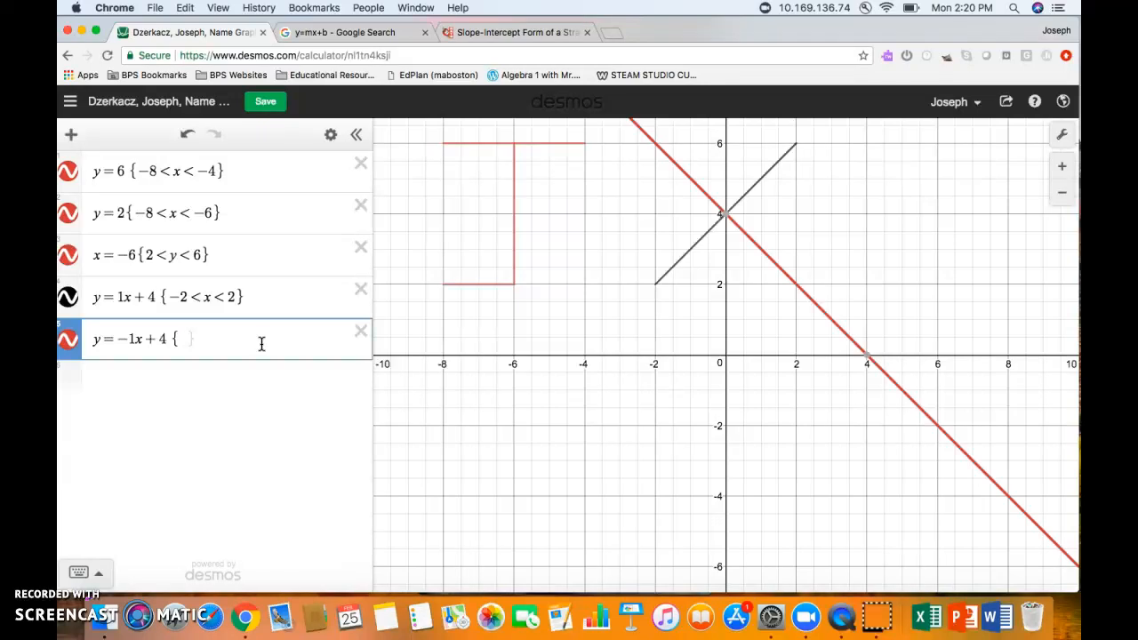
type("-2<")
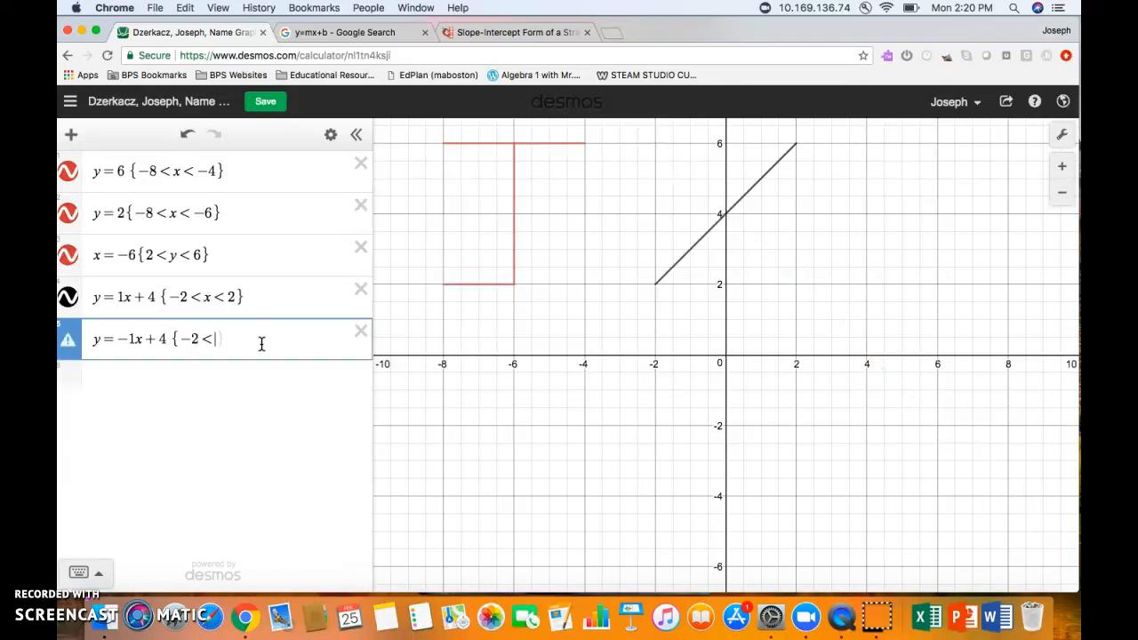
type("x<2")
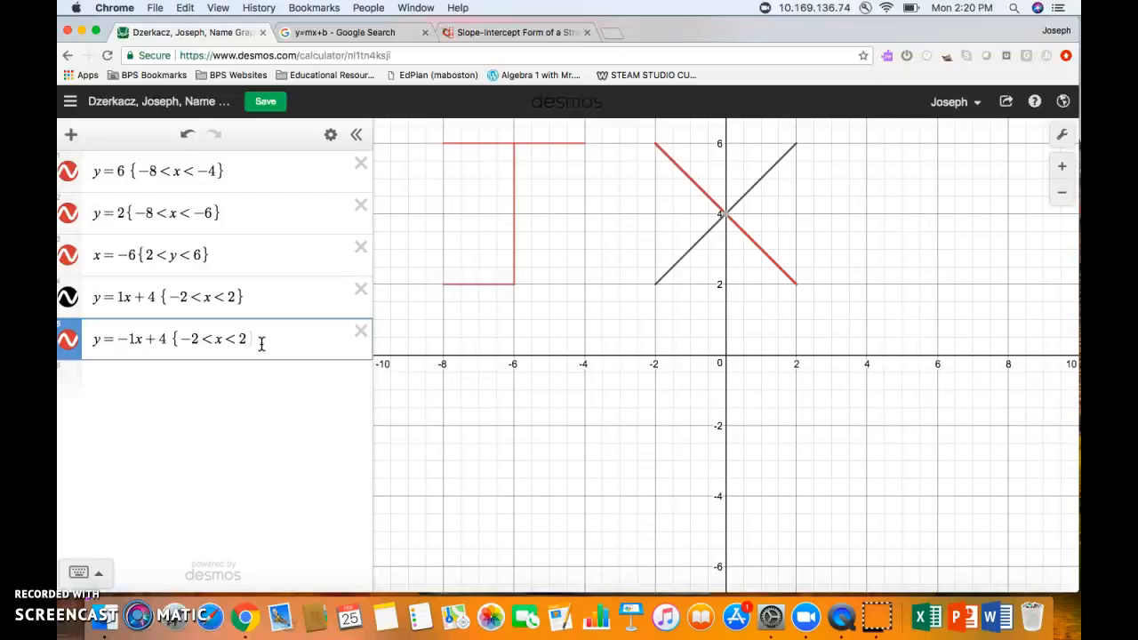
type("}")
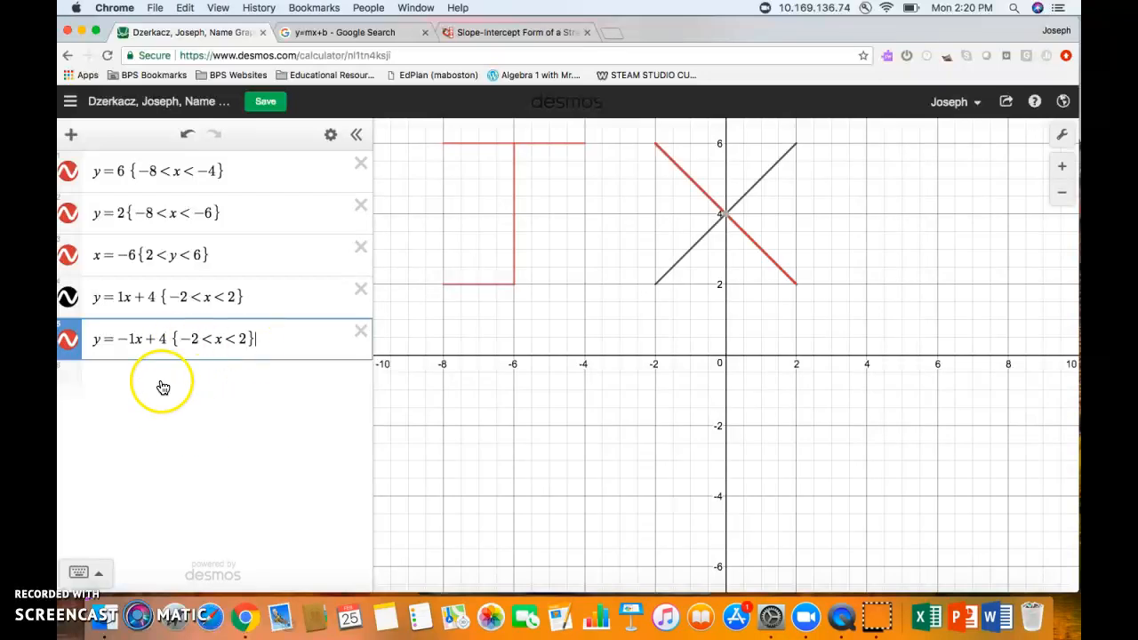
- Color the y = −1x + 4 and y = 1x + 4 segments blue
left_click(67, 343)
left_click(64, 346)
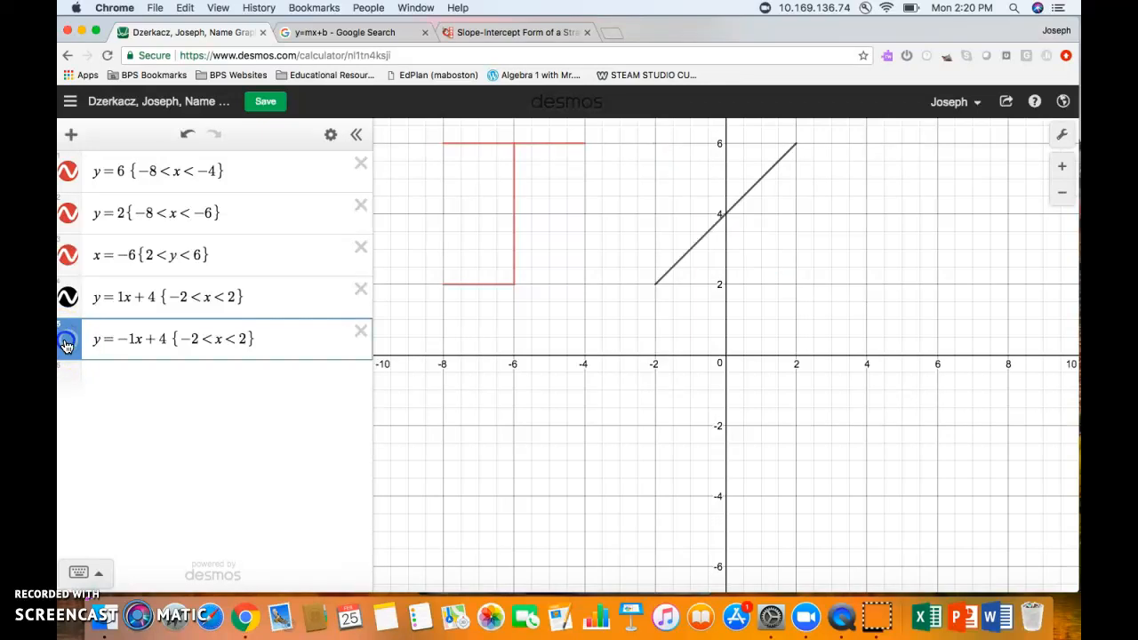
left_click(203, 336)
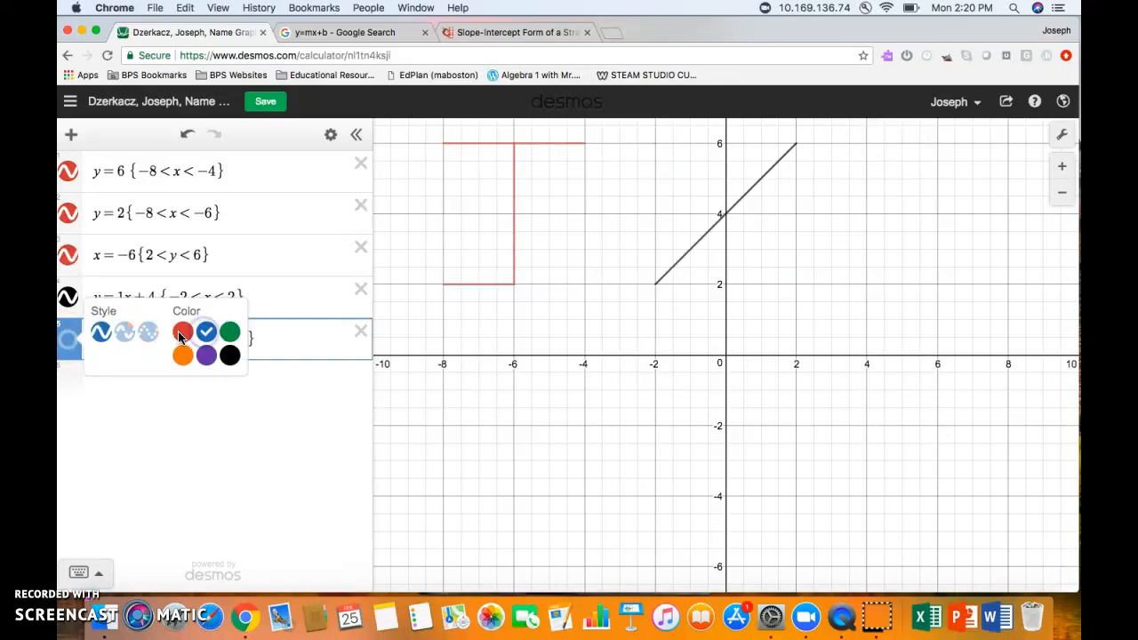
left_click(69, 347)
left_click(71, 346)
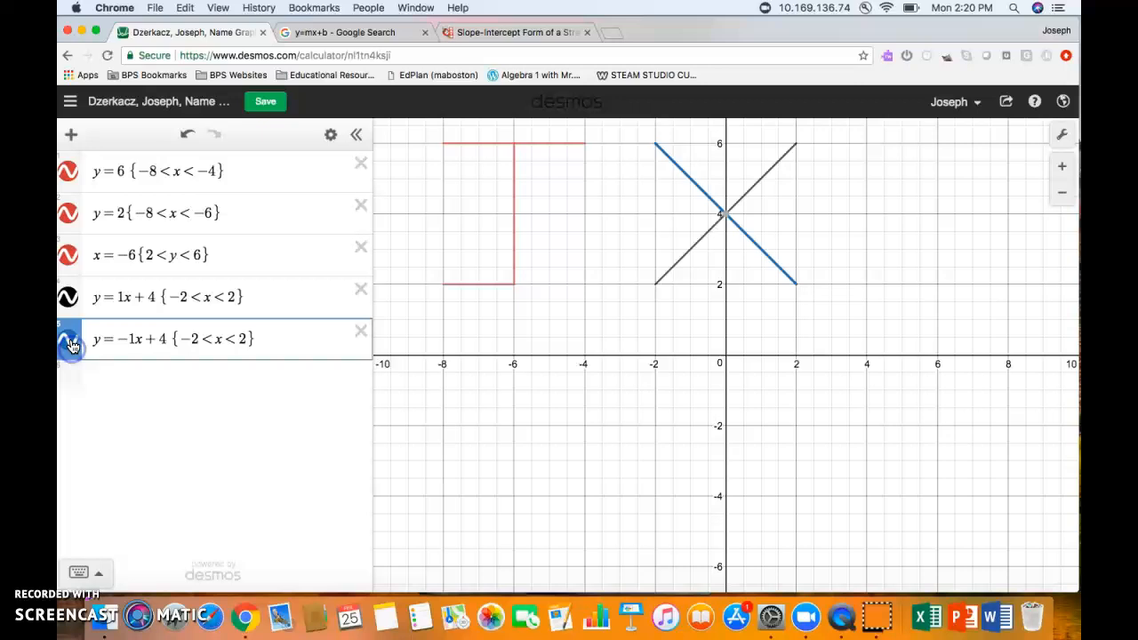
left_click(78, 287)
left_click(78, 287)
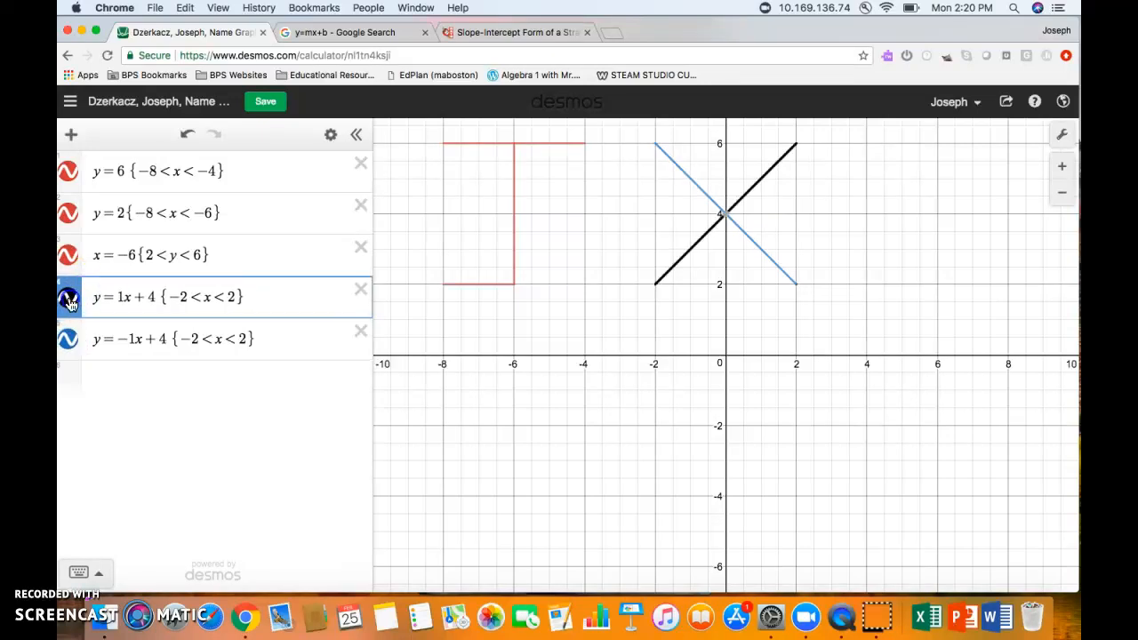
left_click(206, 301)
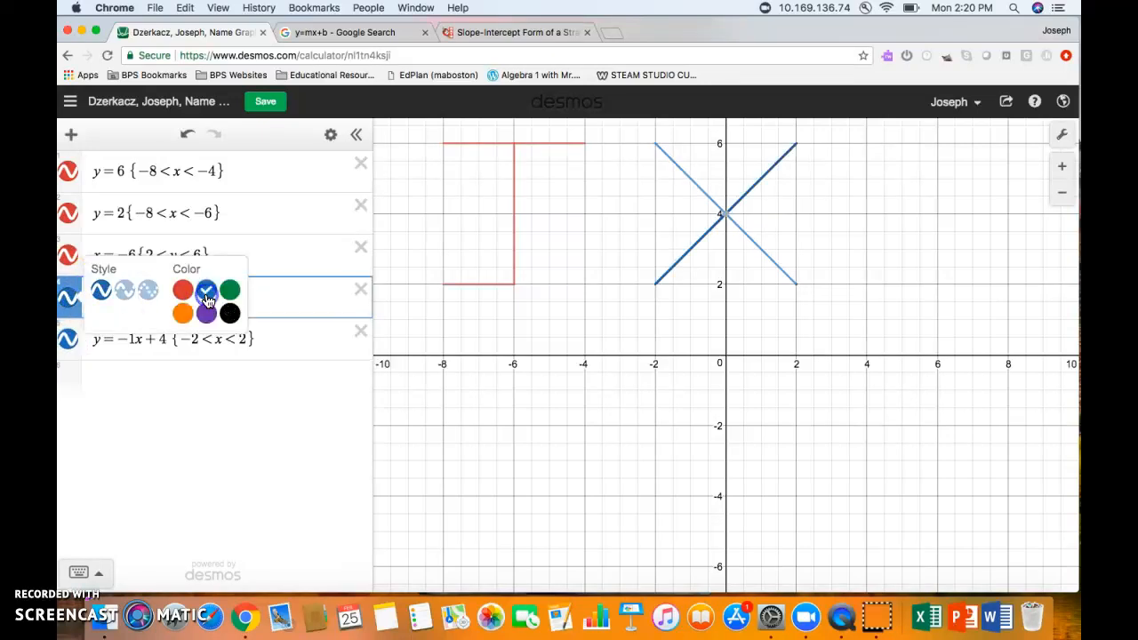
left_click(216, 374)
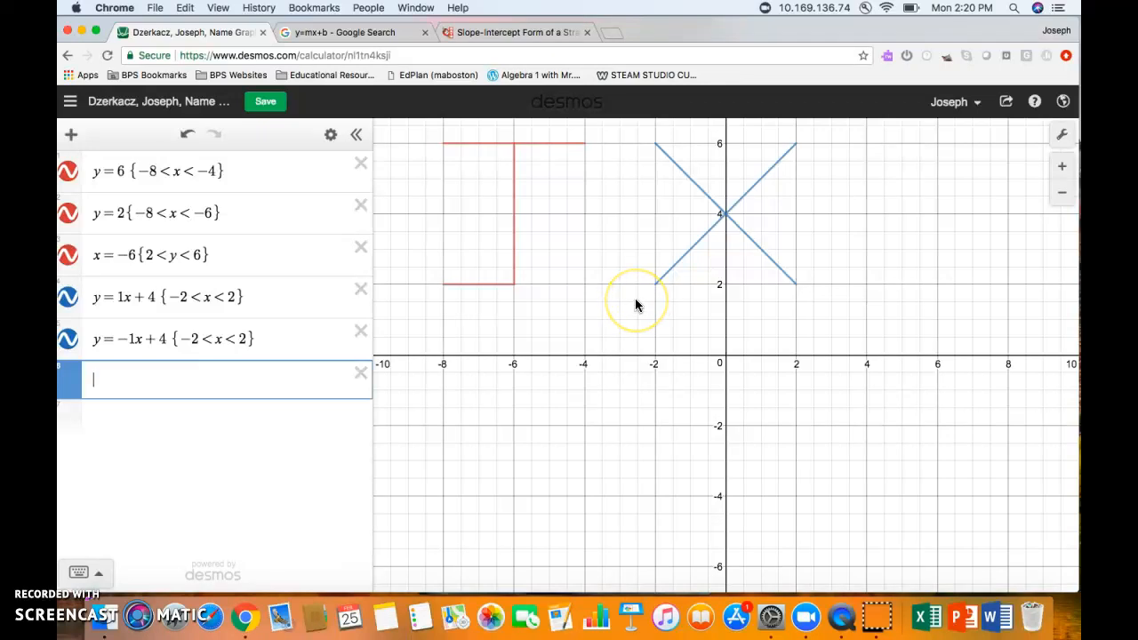
- Save the letter drawing and copy its shareable link from the Share your graph panel
left_click(260, 103)
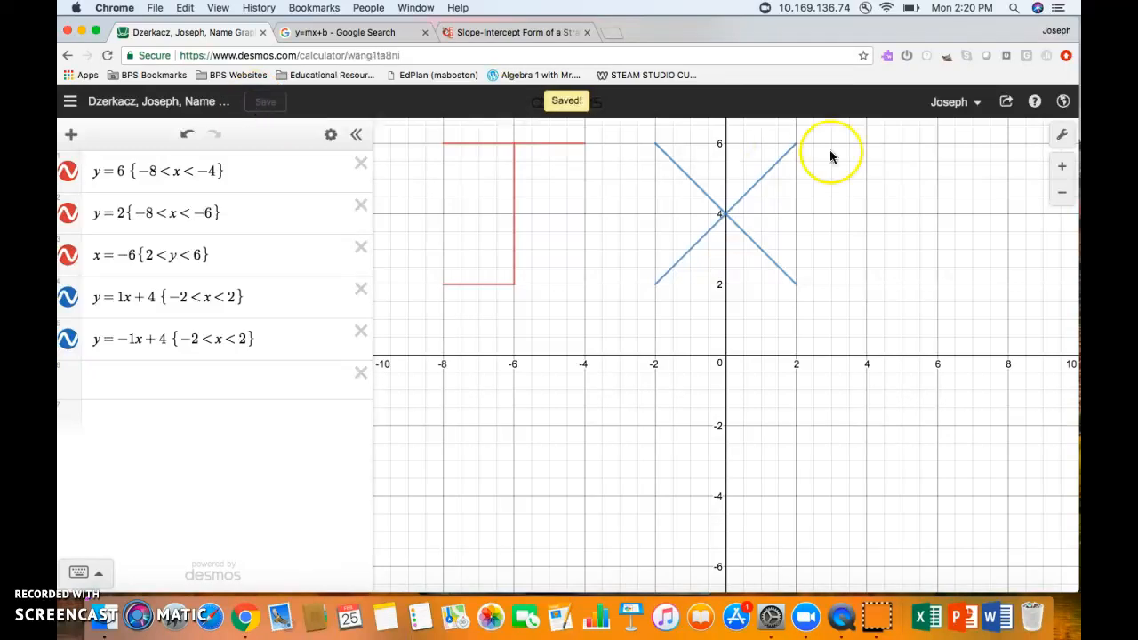
left_click(1005, 101)
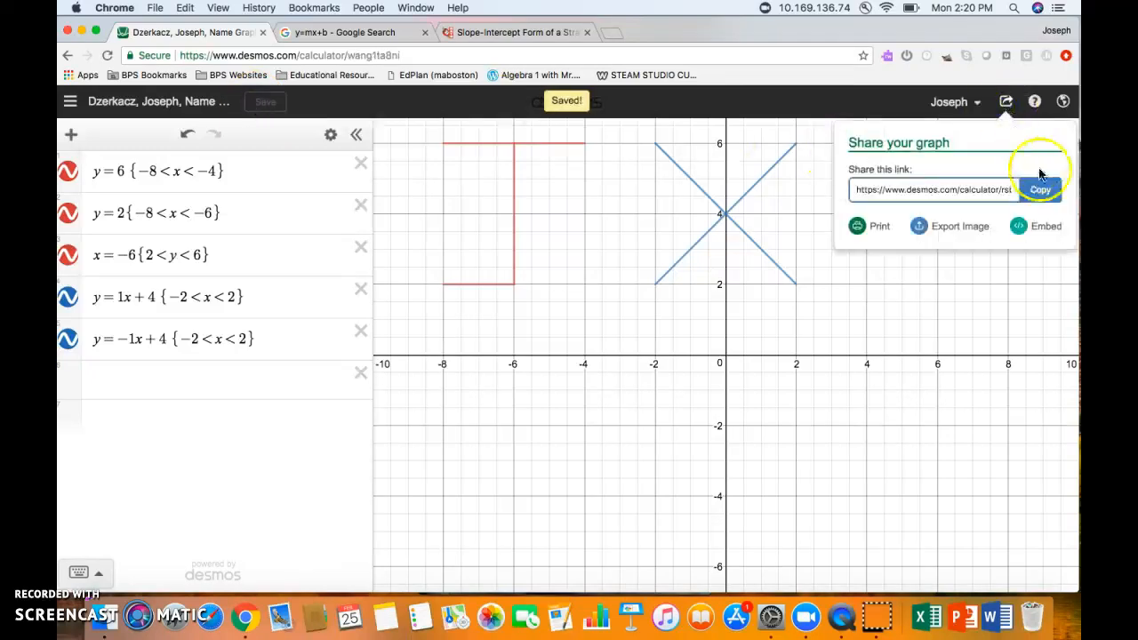
left_click(1042, 191)
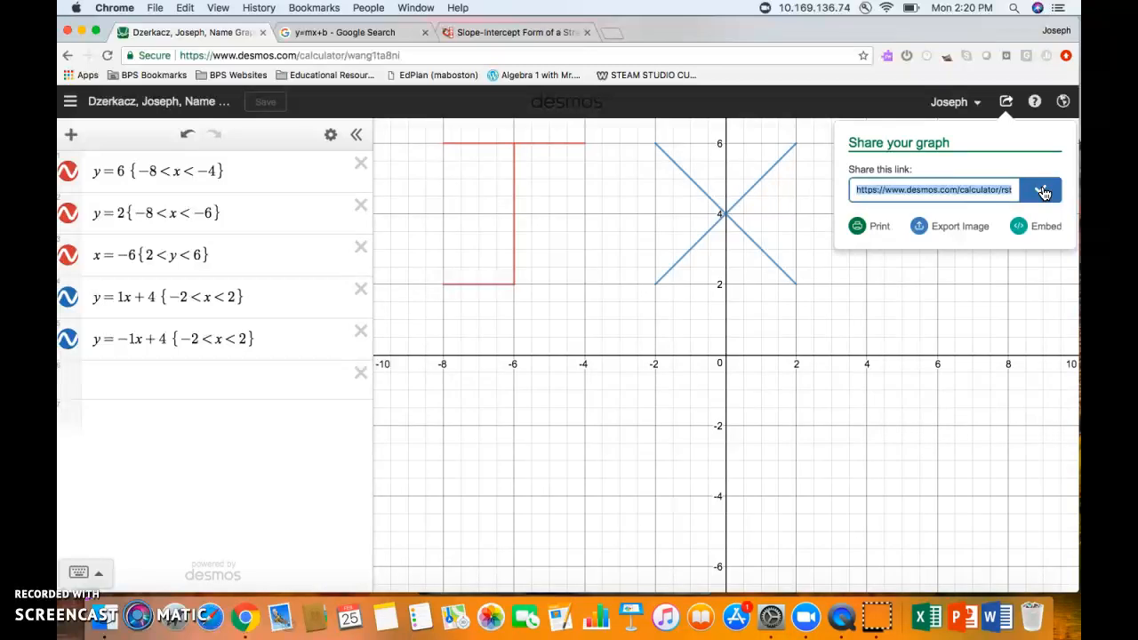